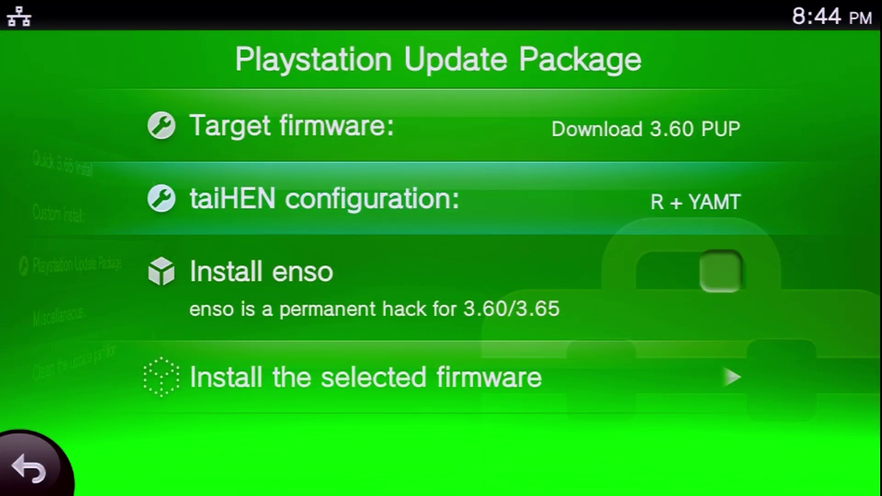
{"action": "key", "text": "Down"}
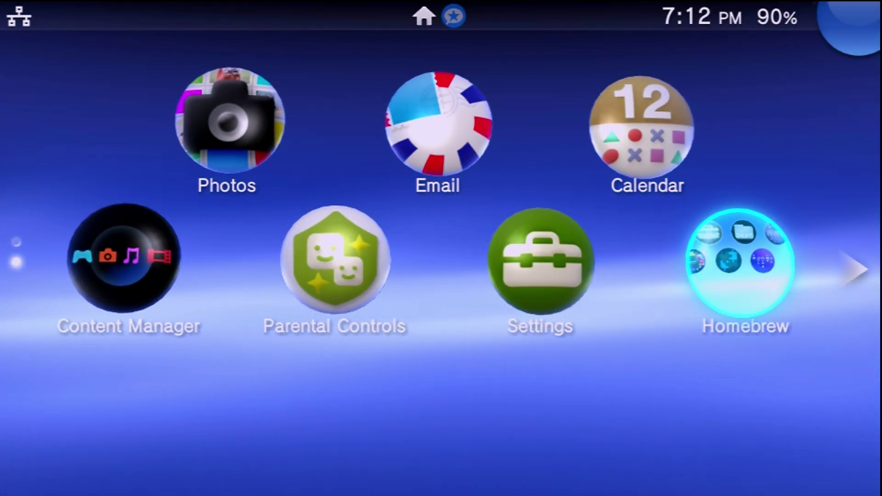
Step: Open VitaShell from the Homebrew folder, go up to its top-level partition list, and close the app
{"action": "key", "text": "Return"}
{"action": "key", "text": "Right"}
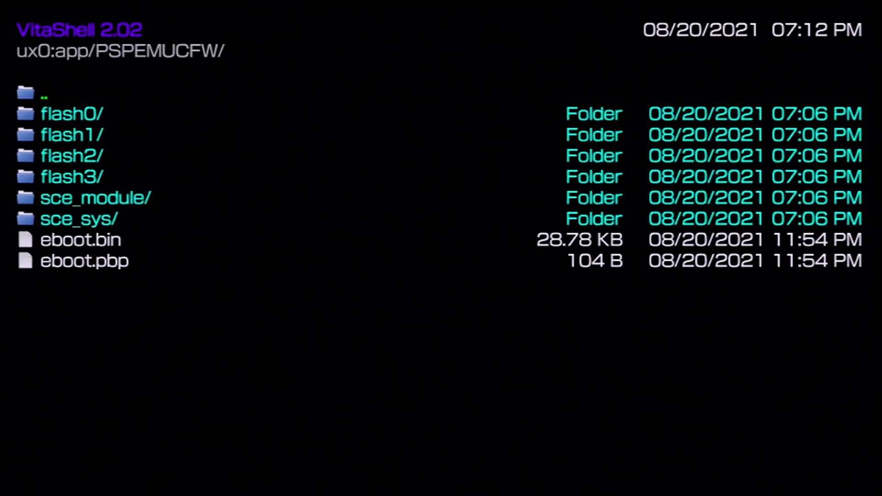
{"action": "key", "text": "Escape"}
{"action": "key", "text": "Escape"}
{"action": "key", "text": "Escape"}
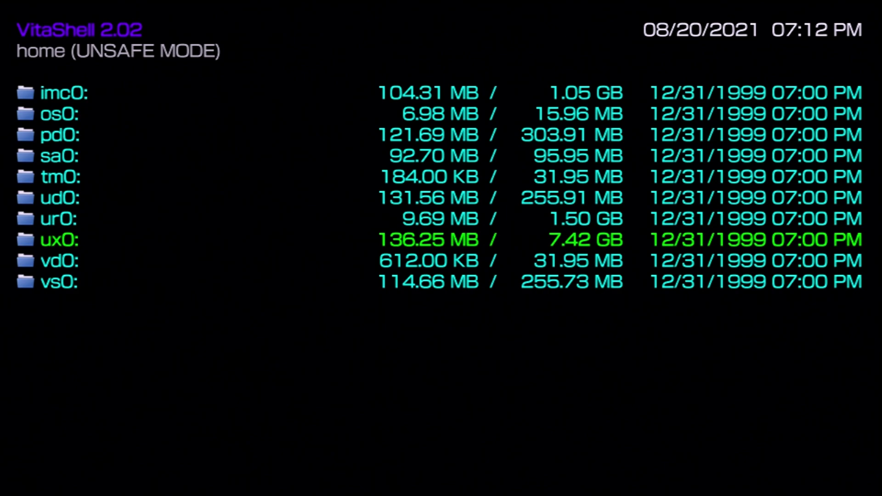
{"action": "key", "text": "super"}
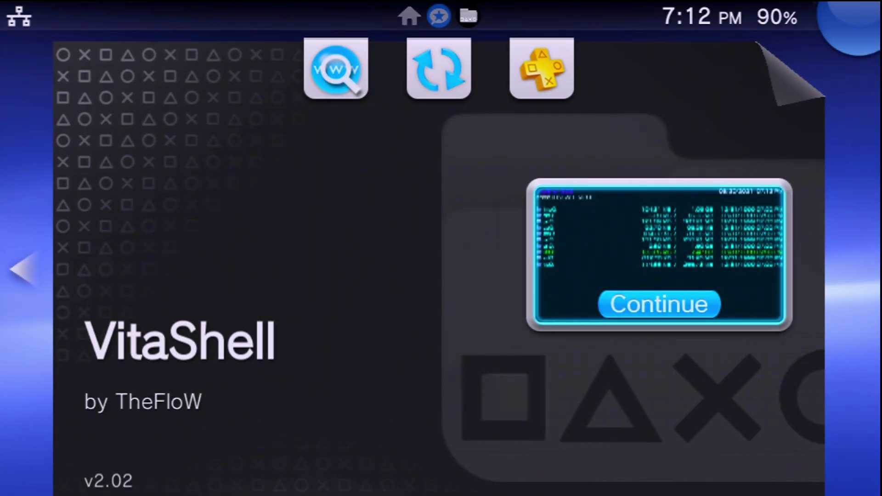
{"action": "left_click_drag", "start_coordinate": [864, 28], "coordinate": [138, 414]}
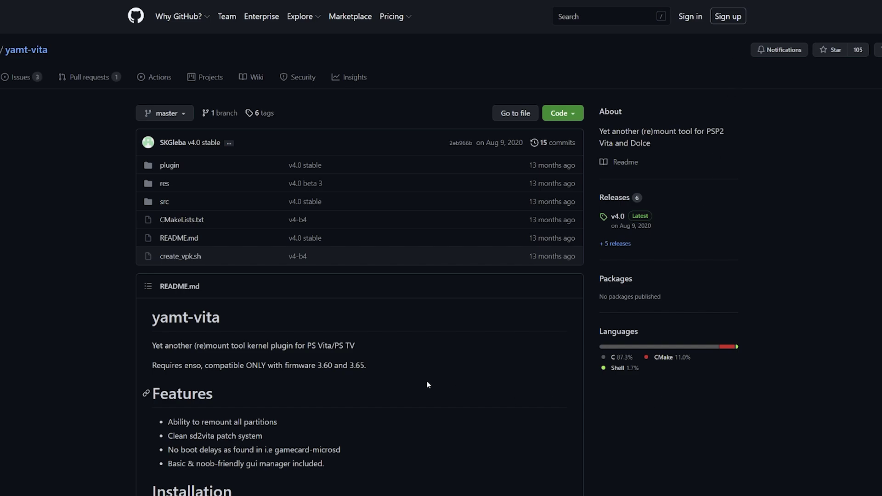
Step: Examine the enso and firmware requirements and the feature list in the yamt-vita README
{"action": "left_click_drag", "start_coordinate": [366, 366], "coordinate": [317, 366]}
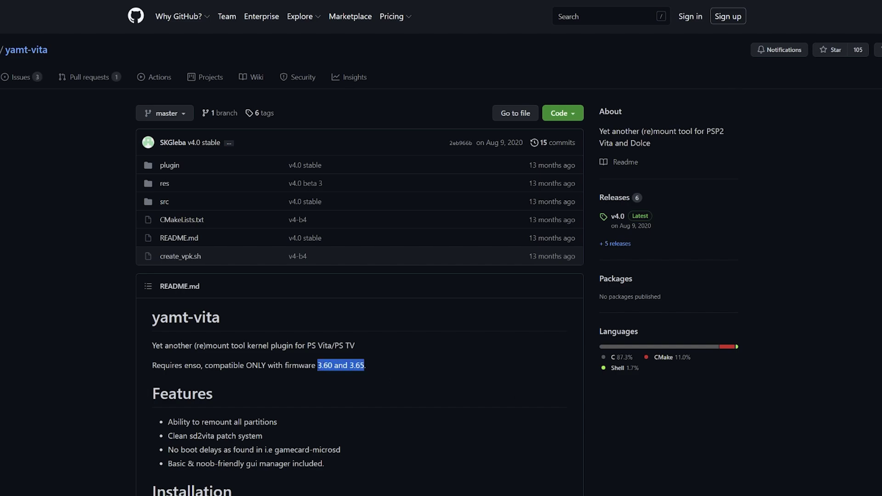
{"action": "double_click", "coordinate": [198, 366]}
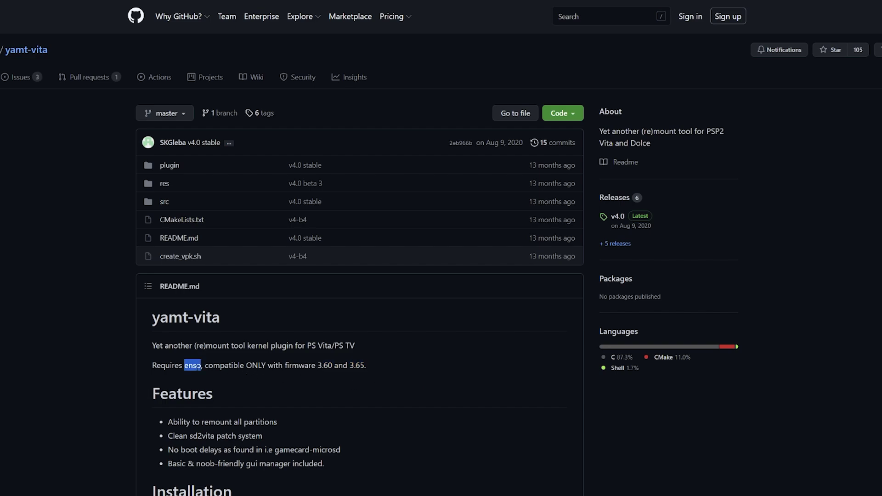
{"action": "left_click", "coordinate": [407, 370]}
{"action": "triple_click", "coordinate": [281, 425]}
{"action": "left_click", "coordinate": [281, 429]}
{"action": "left_click_drag", "start_coordinate": [168, 437], "coordinate": [263, 437]}
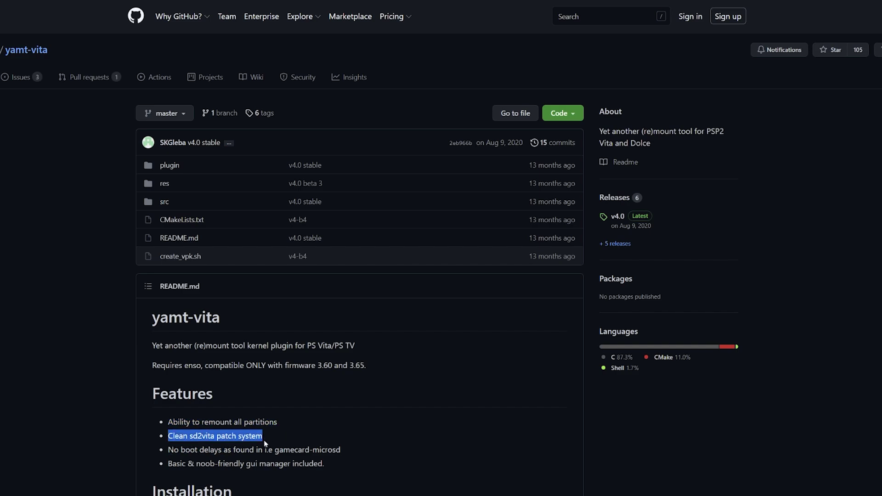
{"action": "left_click", "coordinate": [154, 455]}
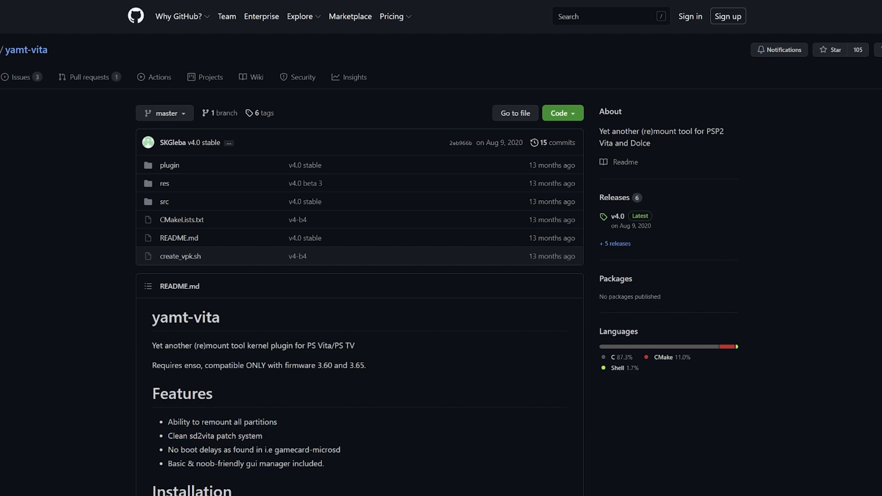
{"action": "left_click_drag", "start_coordinate": [174, 450], "coordinate": [347, 453]}
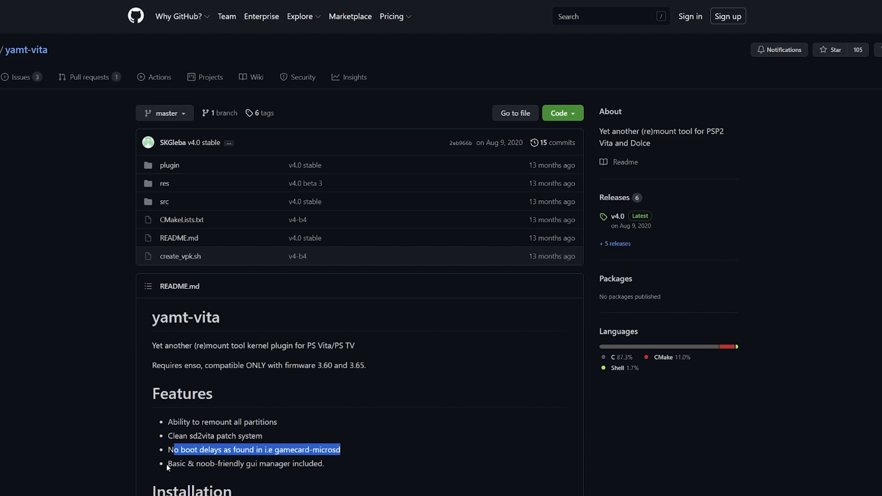
{"action": "left_click_drag", "start_coordinate": [167, 465], "coordinate": [330, 464]}
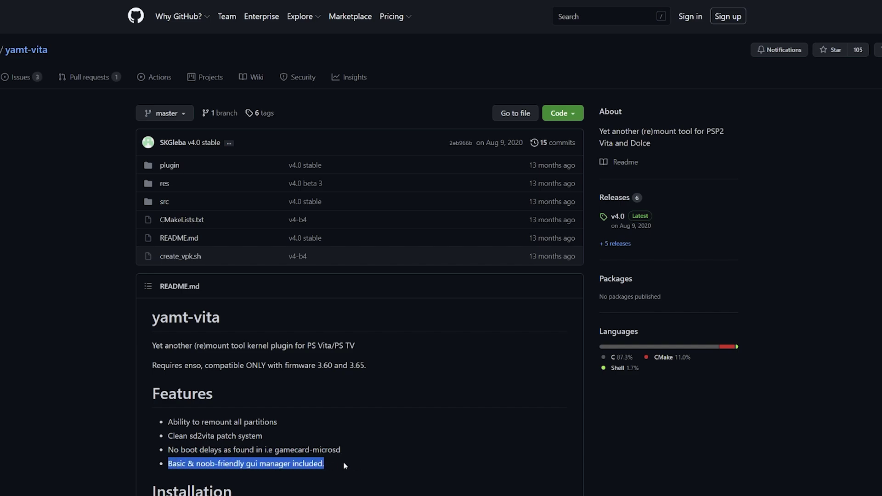
{"action": "left_click", "coordinate": [329, 466]}
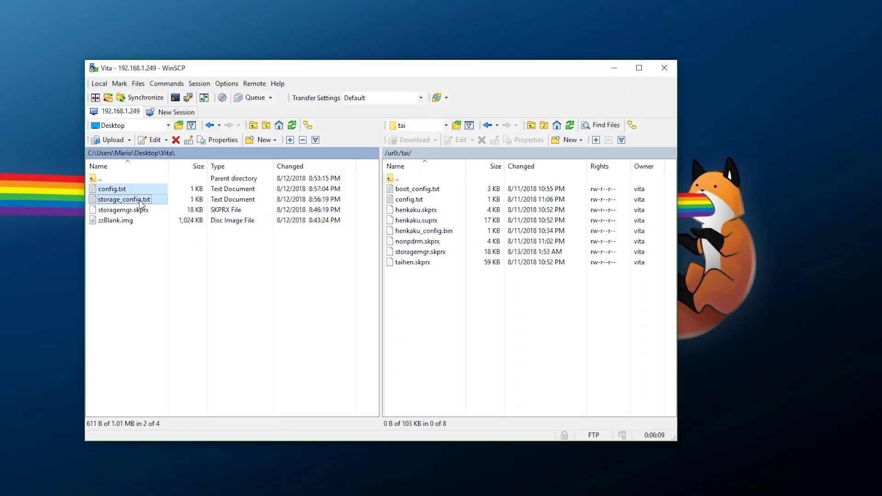
Step: Upload config.txt and storage_config.txt to /ur0:/tai/ over FTP, overwriting the remote config.txt
{"action": "right_click", "coordinate": [139, 201]}
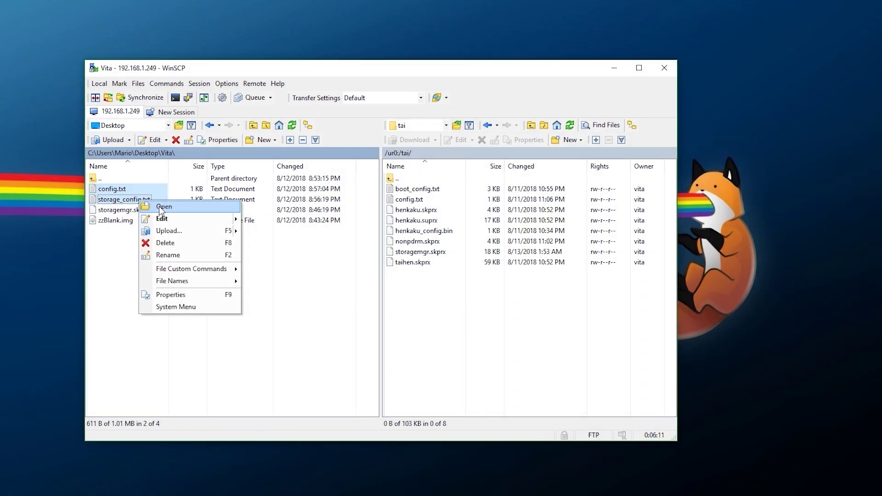
{"action": "left_click", "coordinate": [172, 231]}
{"action": "left_click", "coordinate": [403, 288]}
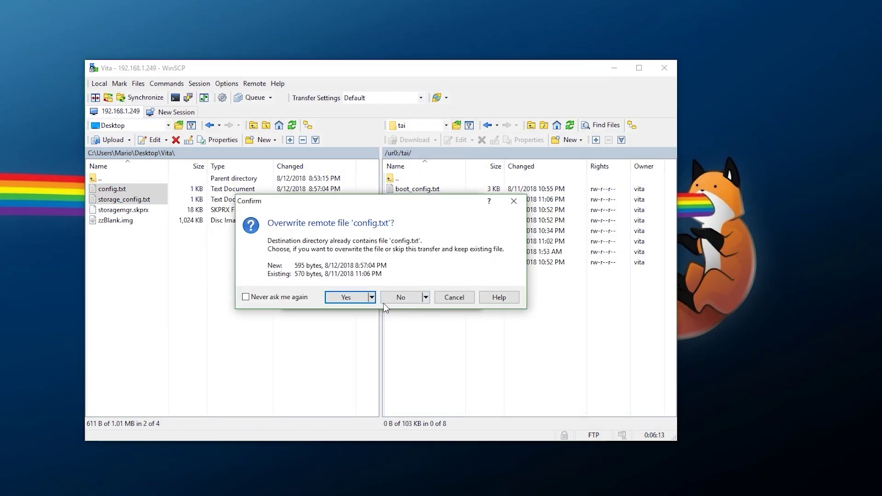
{"action": "left_click", "coordinate": [345, 296]}
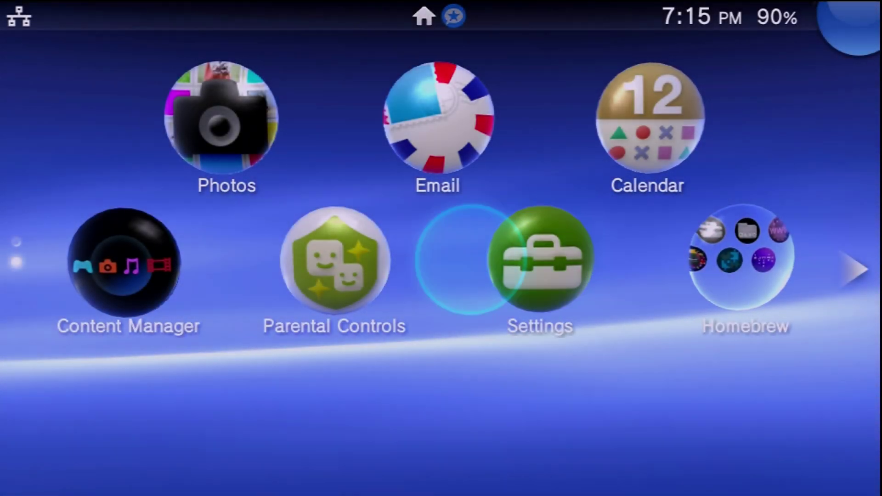
{"action": "scroll", "coordinate": [441, 257], "scroll_direction": "up", "scroll_amount": 3}
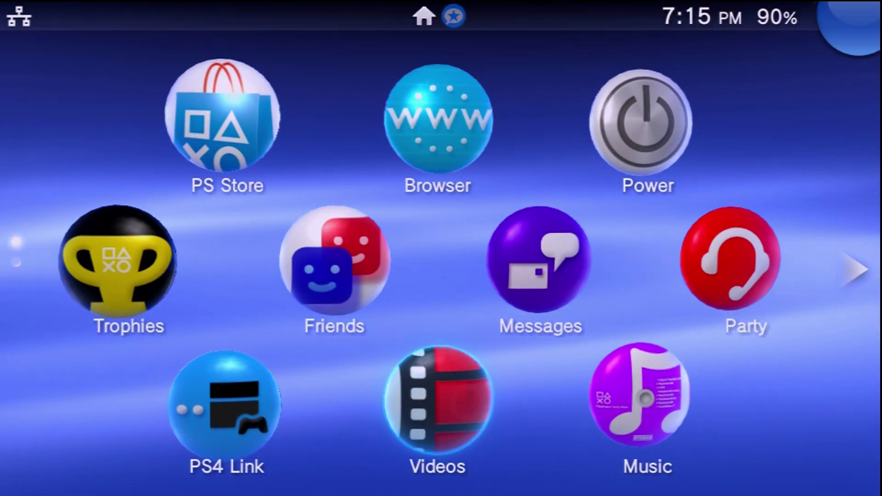
{"action": "key", "text": "Down"}
{"action": "key", "text": "Right"}
{"action": "key", "text": "Right"}
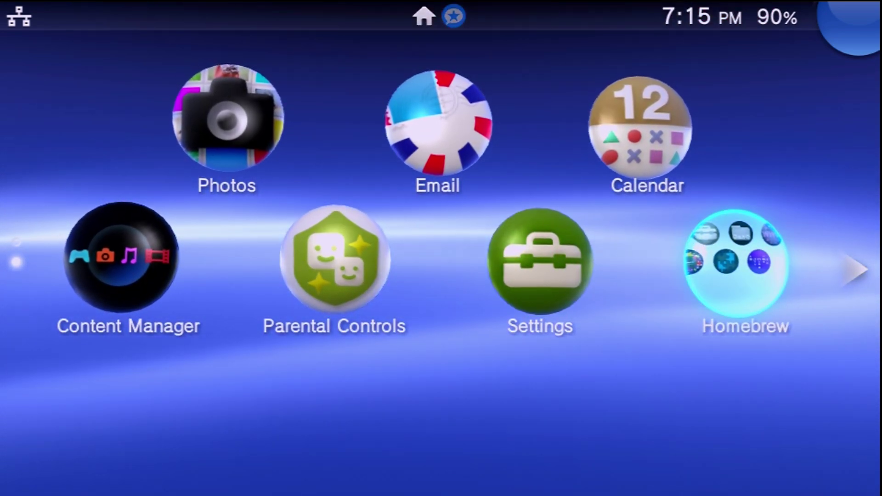
{"action": "key", "text": "Left"}
{"action": "key", "text": "Left"}
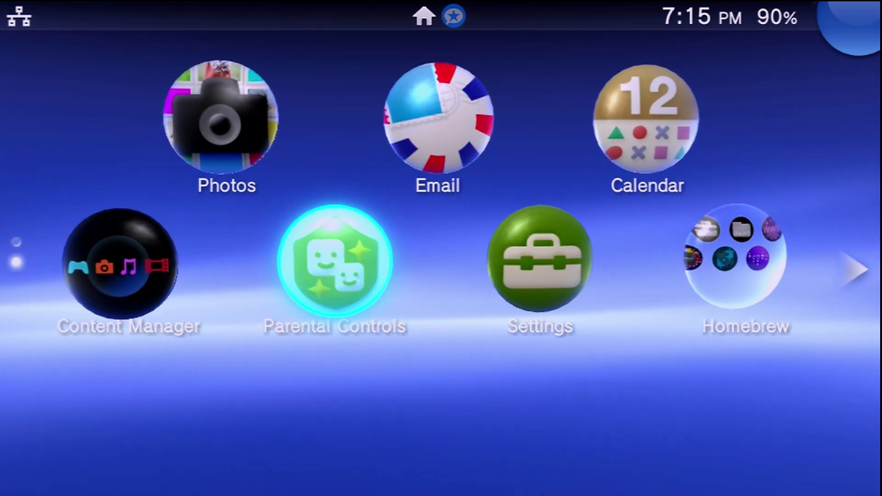
Step: Launch VitaShell from the Homebrew folder and set the SELECT button option to FTP in the main settings
{"action": "left_click", "coordinate": [735, 257]}
{"action": "left_click", "coordinate": [413, 149]}
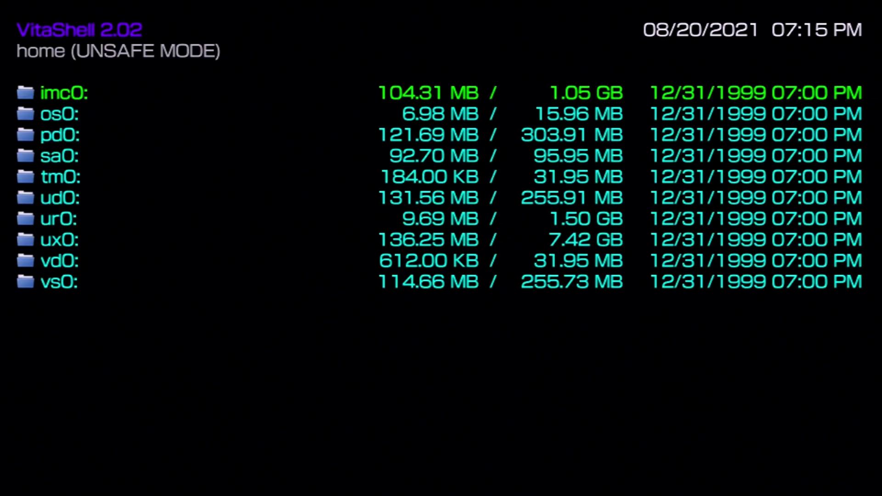
{"action": "key", "text": "Return"}
{"action": "key", "text": "Down"}
{"action": "key", "text": "Down"}
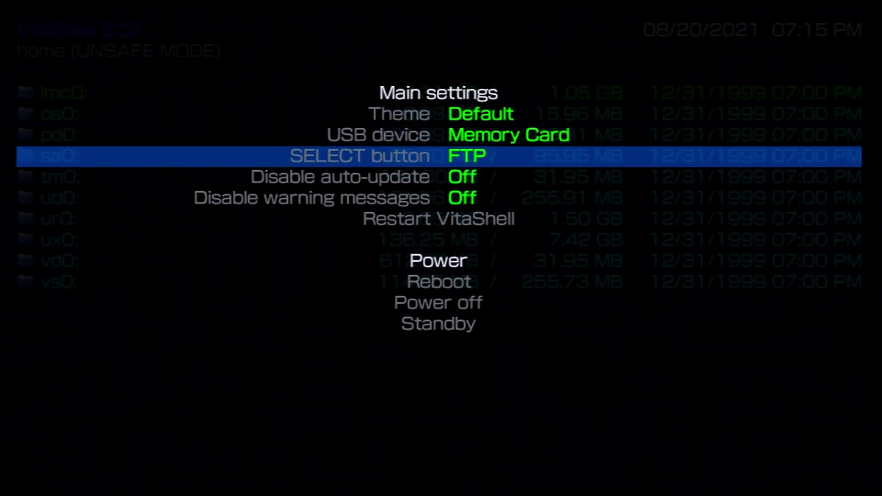
{"action": "key", "text": "Right"}
{"action": "key", "text": "Right"}
{"action": "key", "text": "Escape"}
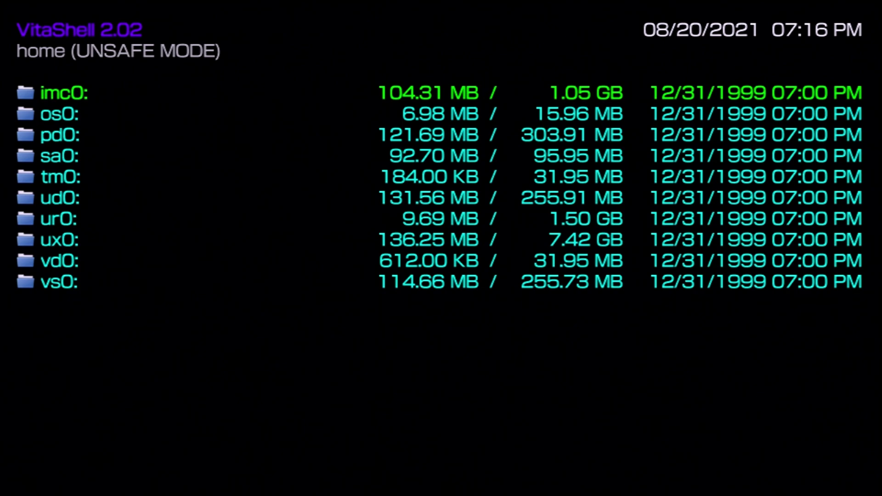
Step: Start VitaShell's FTP server and disconnect it again
{"action": "key", "text": "Select"}
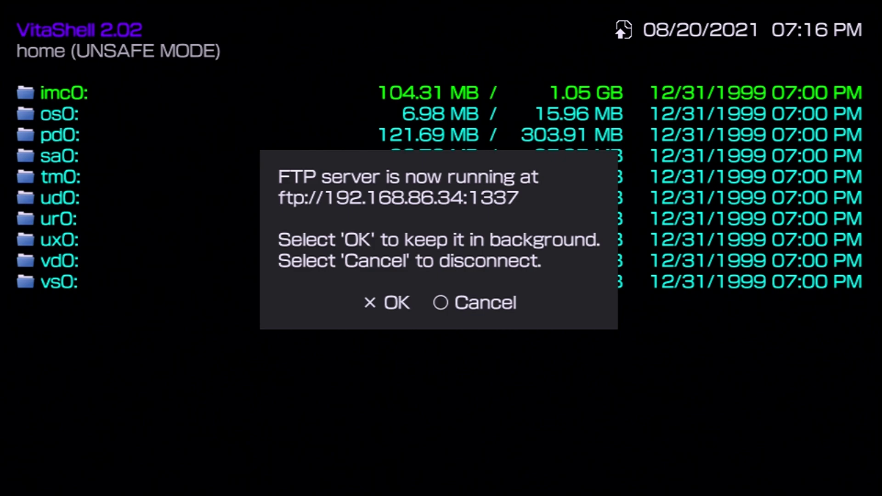
{"action": "key", "text": "Escape"}
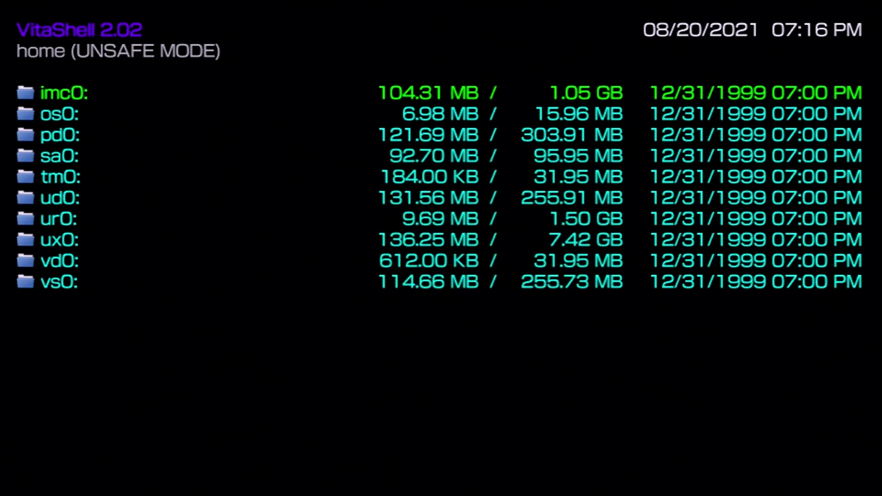
Step: Close VitaShell and power off the system from the home screen
{"action": "key", "text": "super"}
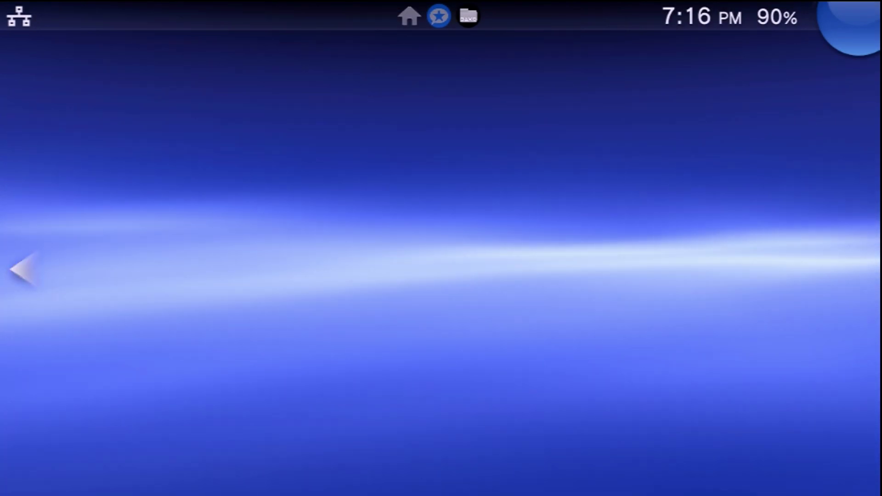
{"action": "scroll", "coordinate": [442, 249], "scroll_direction": "down", "scroll_amount": 3}
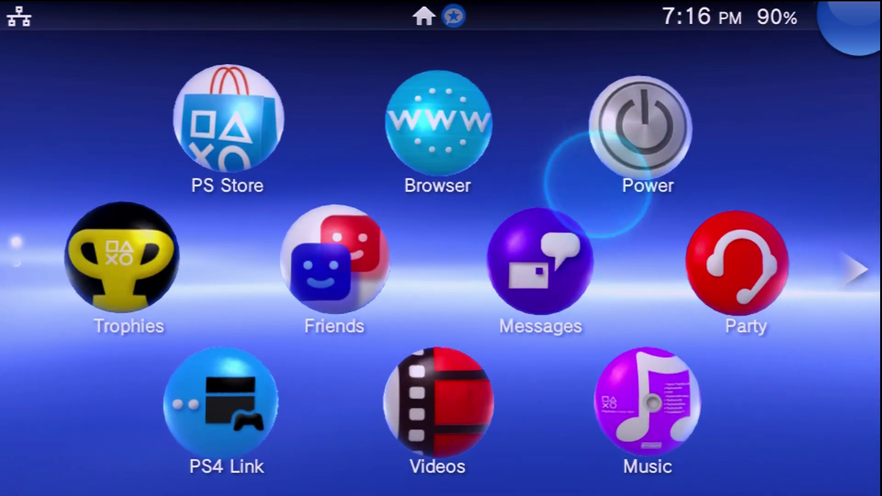
{"action": "left_click", "coordinate": [642, 129]}
{"action": "key", "text": "Right"}
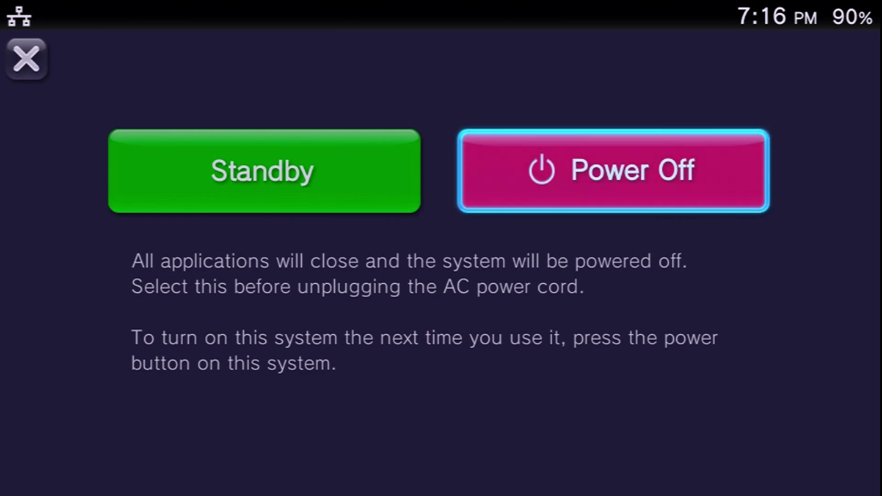
{"action": "key", "text": "Return"}
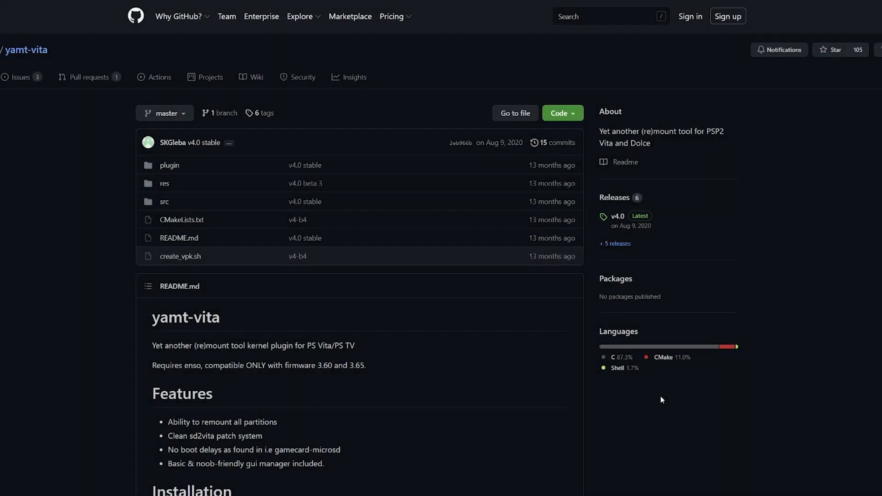
Step: Read through the yamt-vita README's installation notes and open the v4.0 release with its assets
{"action": "scroll", "coordinate": [425, 345], "scroll_direction": "down", "scroll_amount": 6}
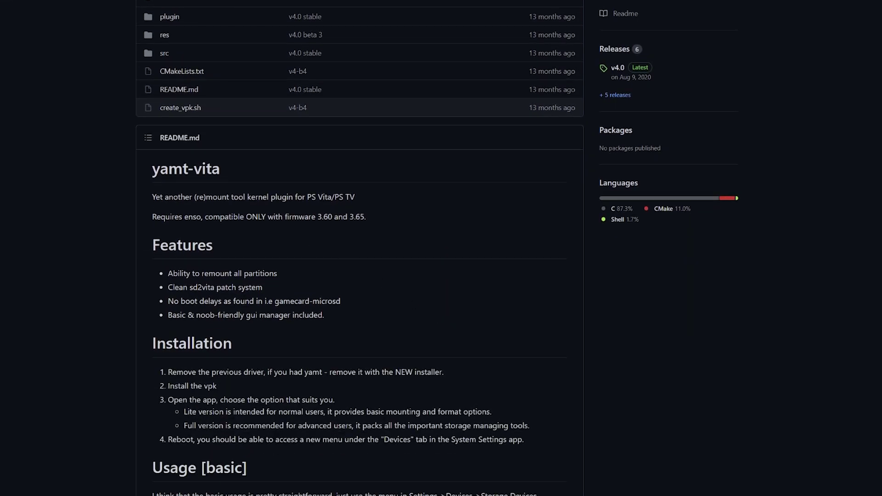
{"action": "scroll", "coordinate": [360, 257], "scroll_direction": "down", "scroll_amount": 7}
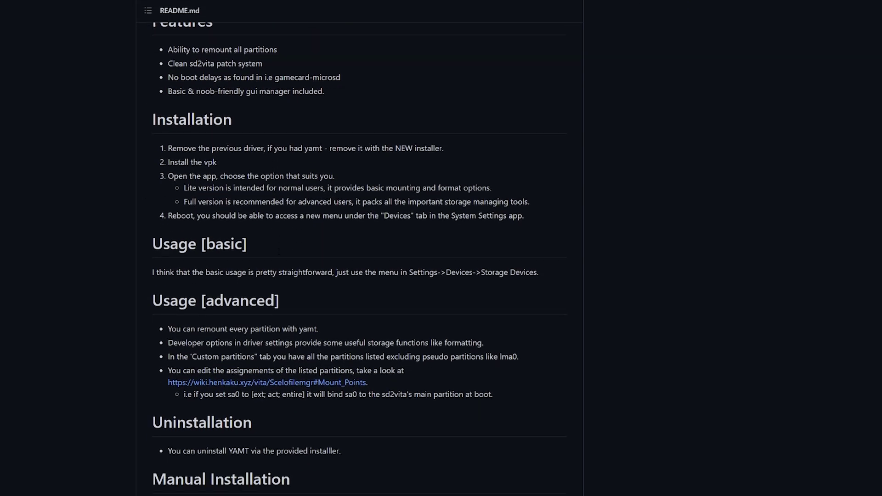
{"action": "scroll", "coordinate": [313, 386], "scroll_direction": "up", "scroll_amount": 6}
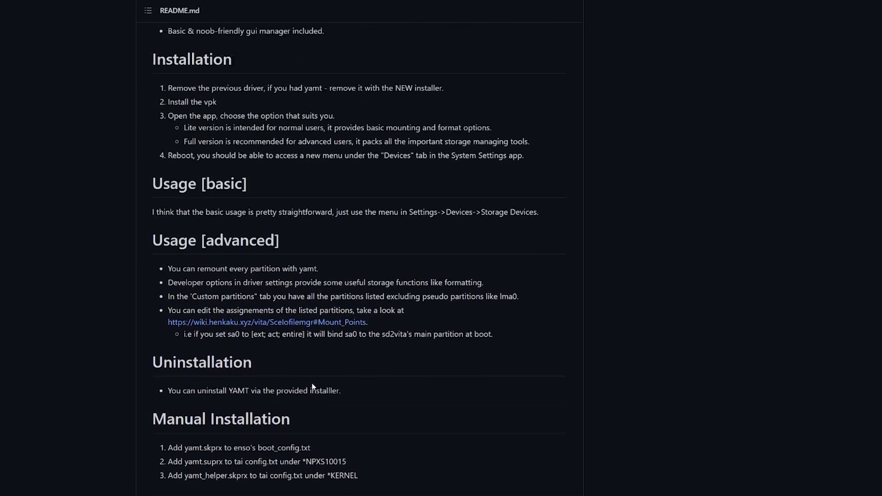
{"action": "scroll", "coordinate": [262, 170], "scroll_direction": "up", "scroll_amount": 3}
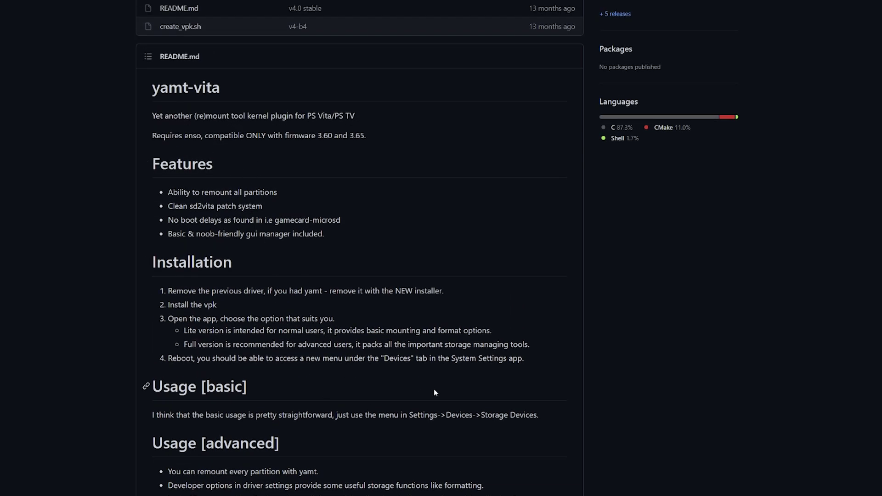
{"action": "scroll", "coordinate": [434, 393], "scroll_direction": "up", "scroll_amount": 5}
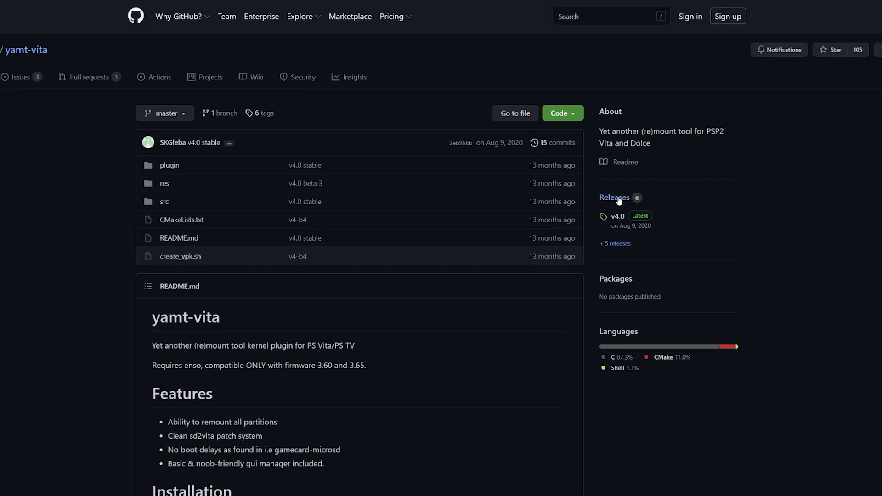
{"action": "left_click", "coordinate": [615, 198]}
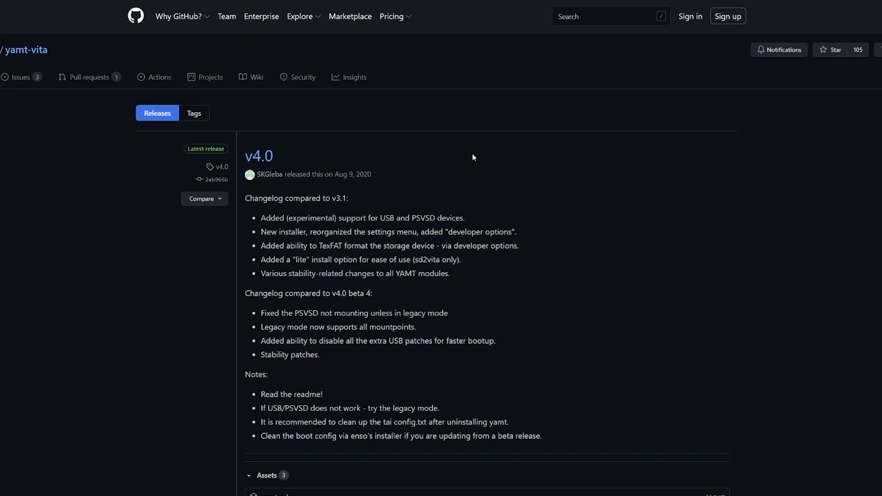
{"action": "scroll", "coordinate": [474, 158], "scroll_direction": "down", "scroll_amount": 2}
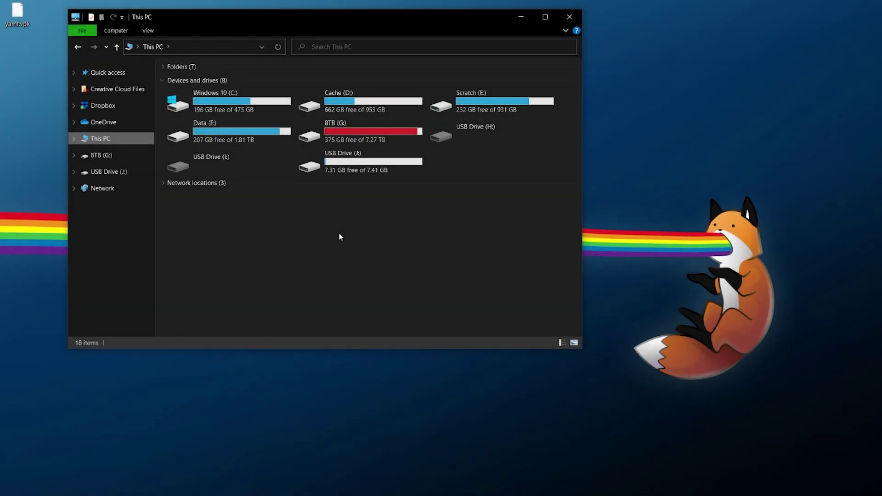
Step: Copy yamt.vpk from the desktop into the VPK folder on USB Drive (J:)
{"action": "double_click", "coordinate": [359, 161]}
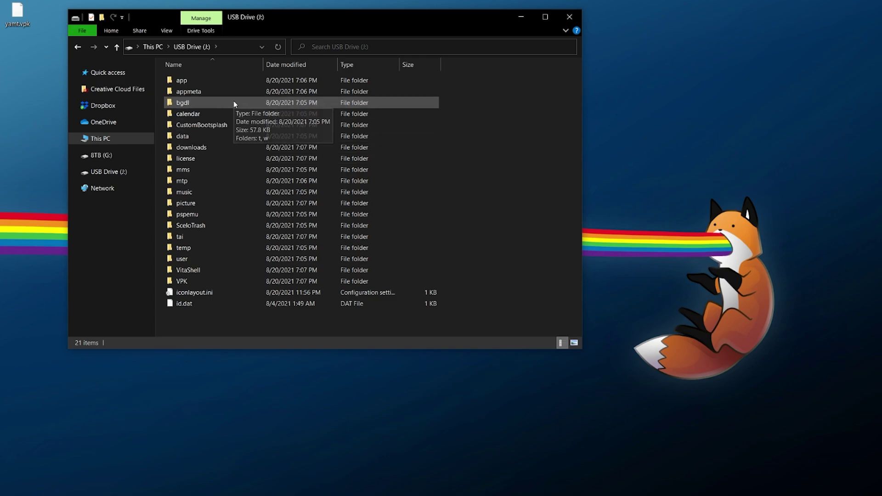
{"action": "left_click", "coordinate": [209, 148]}
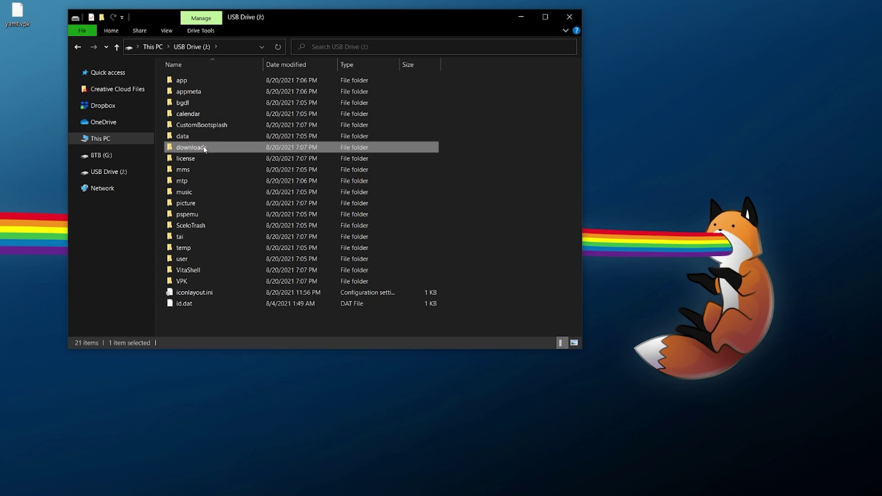
{"action": "left_click", "coordinate": [216, 281]}
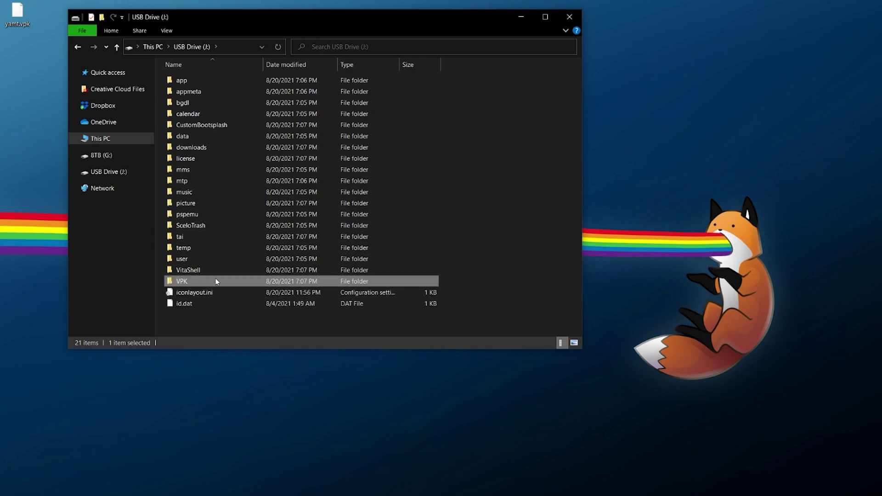
{"action": "double_click", "coordinate": [199, 285]}
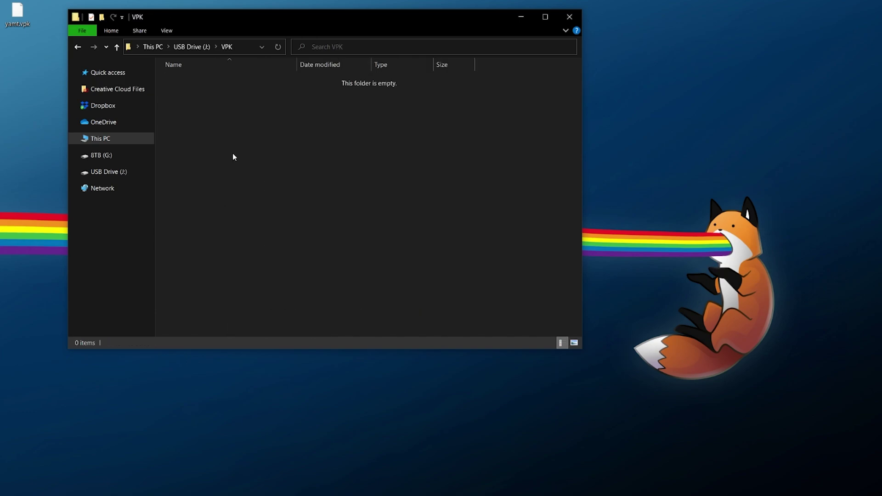
{"action": "left_click_drag", "start_coordinate": [28, 17], "coordinate": [231, 133]}
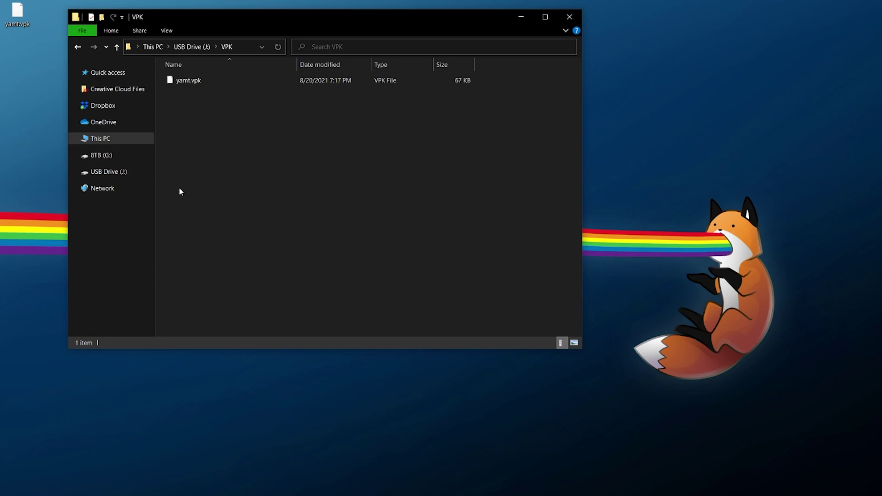
Step: Eject USB Drive (J:) from This PC
{"action": "left_click", "coordinate": [128, 138]}
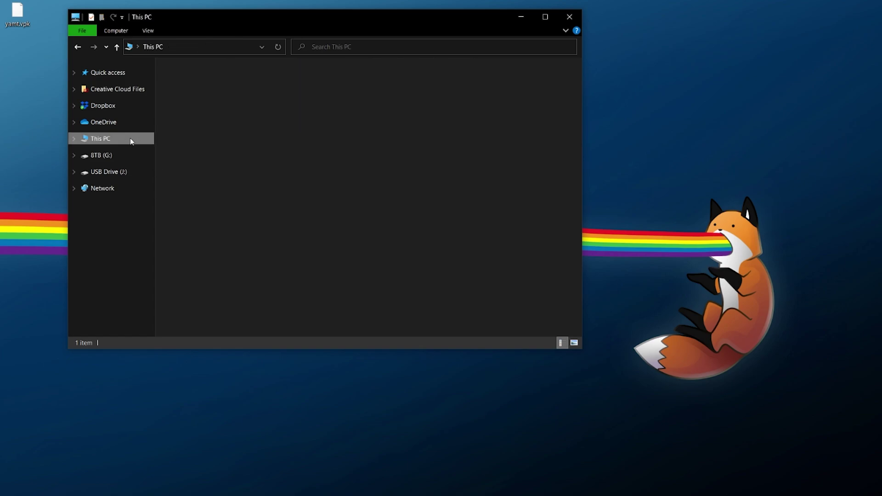
{"action": "right_click", "coordinate": [331, 157]}
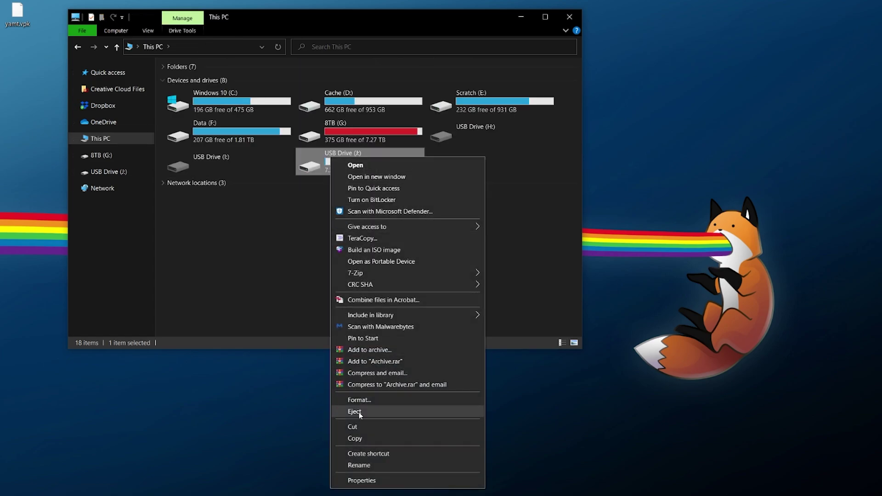
{"action": "left_click", "coordinate": [358, 411]}
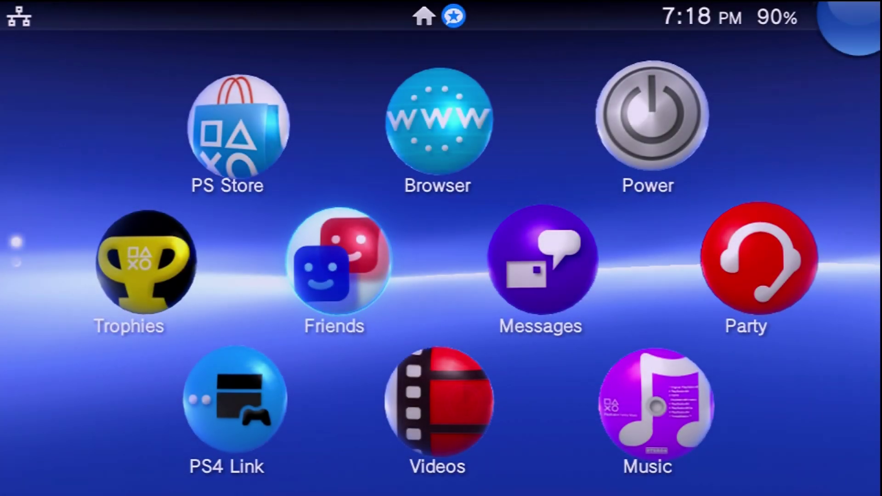
Step: Launch VitaShell from the Homebrew folder on the console's home screen
{"action": "key", "text": "Down"}
{"action": "key", "text": "Down"}
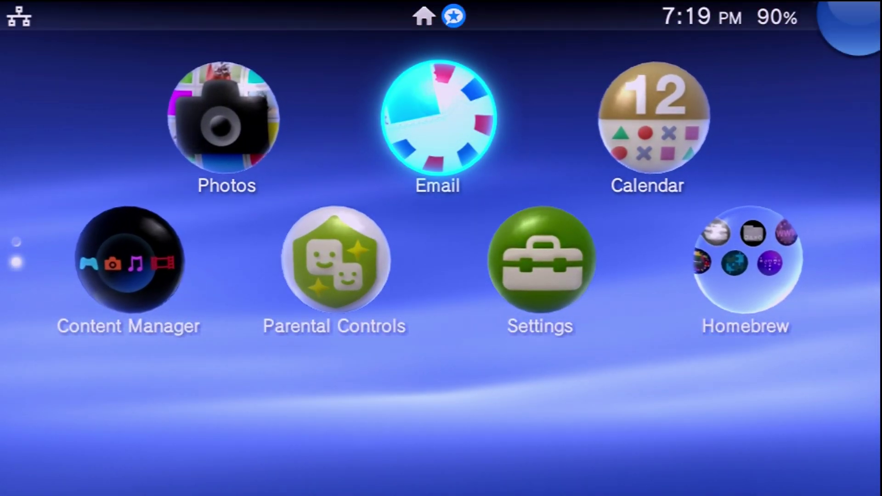
{"action": "key", "text": "Down"}
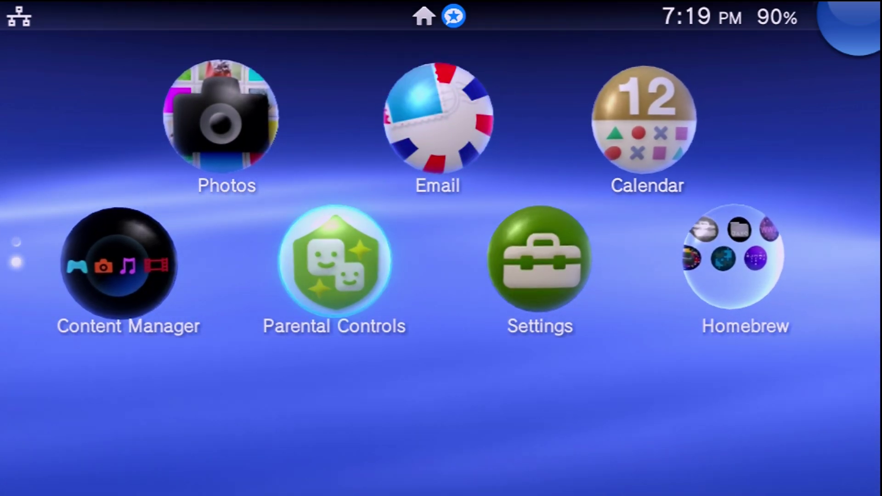
{"action": "key", "text": "Right"}
{"action": "key", "text": "Right"}
{"action": "key", "text": "Return"}
{"action": "key", "text": "Right"}
{"action": "key", "text": "Return"}
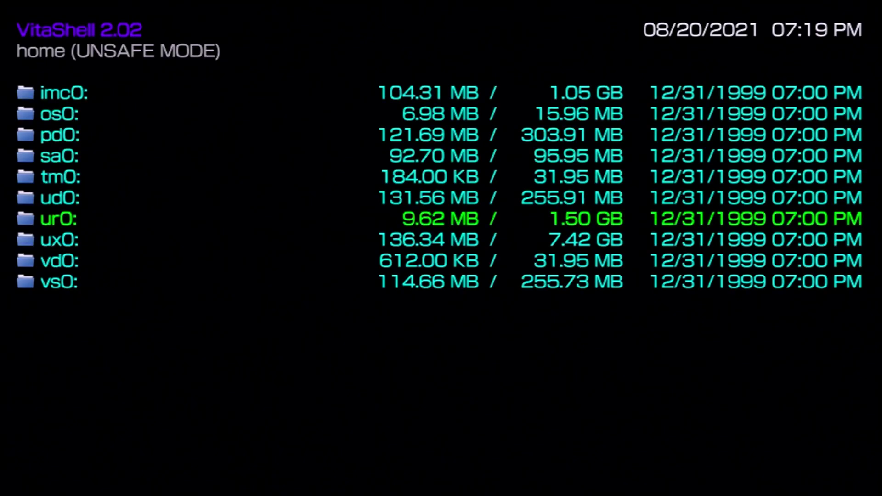
Step: Open config.txt from the ur0:tai/ folder in the text editor
{"action": "key", "text": "Return"}
{"action": "key", "text": "Down"}
{"action": "key", "text": "Down"}
{"action": "key", "text": "Down"}
{"action": "key", "text": "Down"}
{"action": "key", "text": "Down"}
{"action": "key", "text": "Down"}
{"action": "key", "text": "Down"}
{"action": "key", "text": "Down"}
{"action": "key", "text": "Down"}
{"action": "key", "text": "Down"}
{"action": "key", "text": "Down"}
{"action": "key", "text": "Down"}
{"action": "key", "text": "Down"}
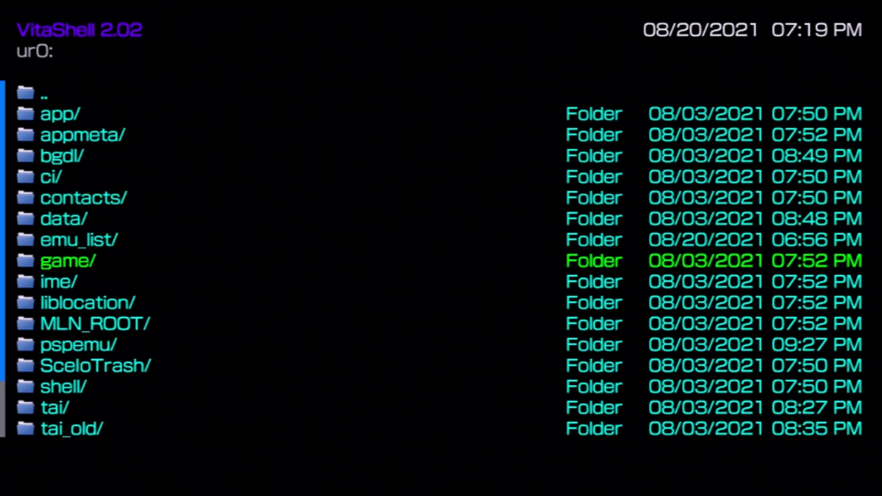
{"action": "key", "text": "Down"}
{"action": "key", "text": "Down"}
{"action": "key", "text": "Return"}
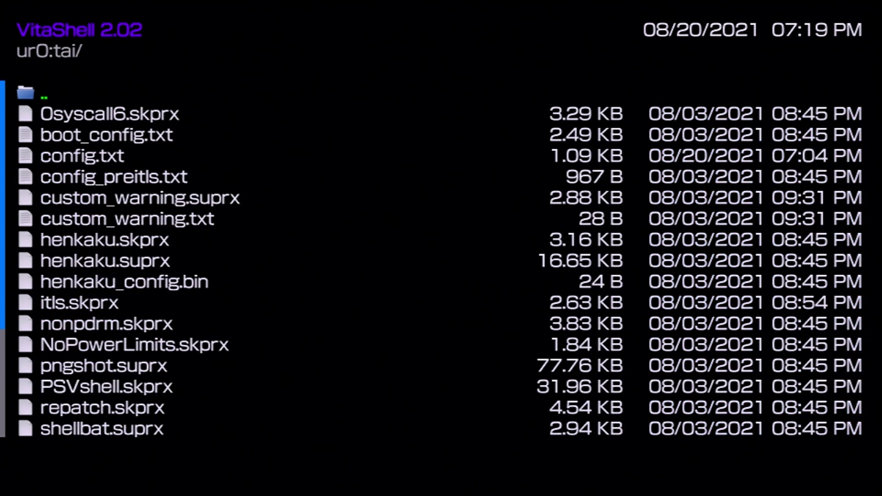
{"action": "key", "text": "Down"}
{"action": "key", "text": "Down"}
{"action": "key", "text": "Down"}
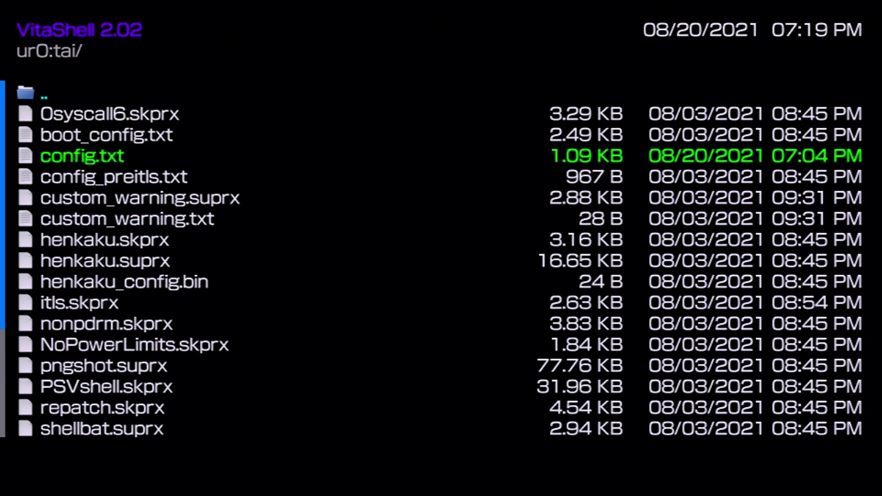
{"action": "key", "text": "Return"}
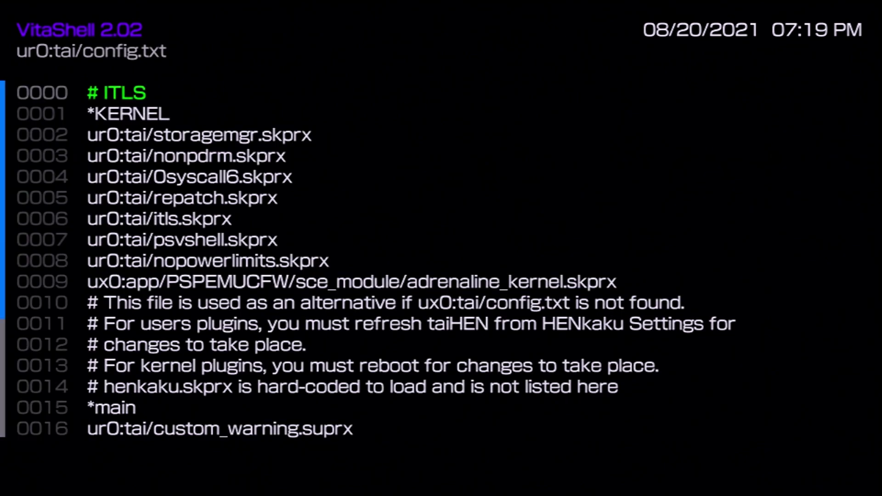
Step: Delete the ur0:tai/storagemgr.skprx line under *KERNEL in config.txt and save the modifications
{"action": "key", "text": "Down"}
{"action": "key", "text": "Down"}
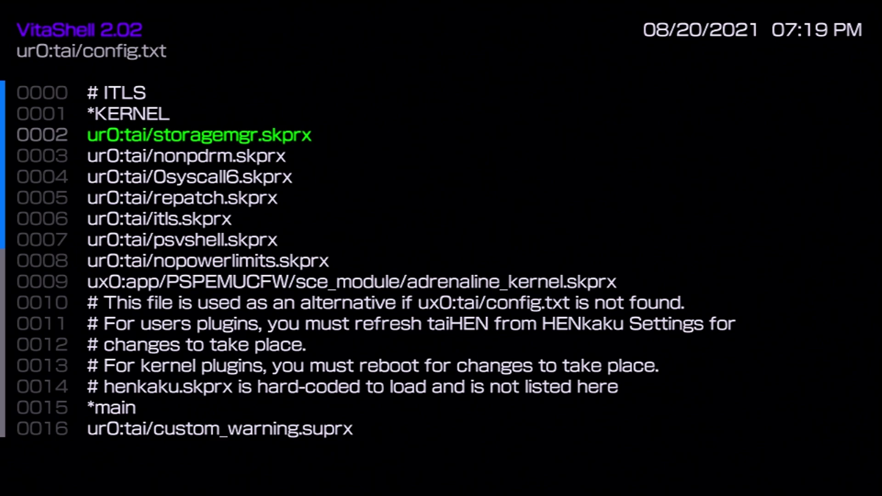
{"action": "key", "text": "Menu"}
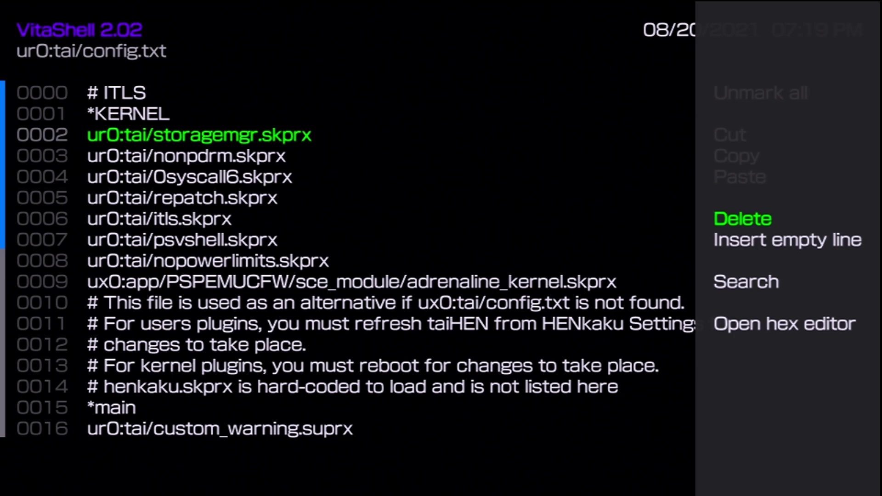
{"action": "key", "text": "Return"}
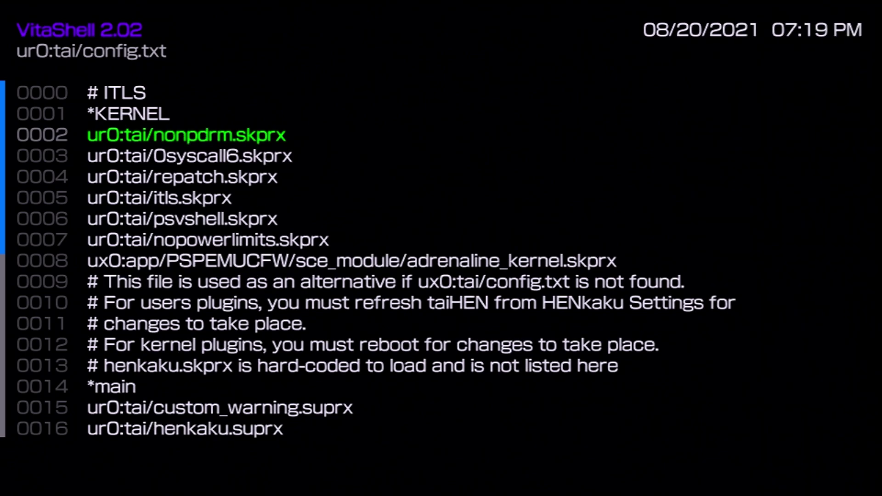
{"action": "key", "text": "Escape"}
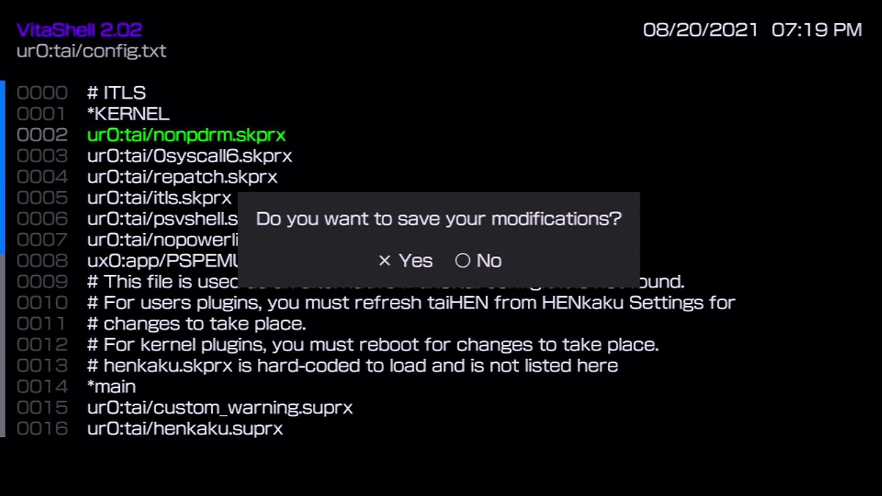
{"action": "key", "text": "Return"}
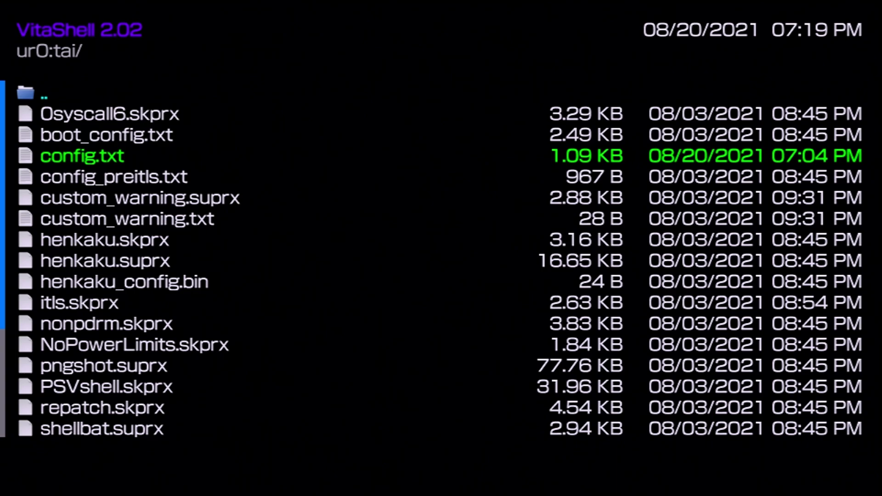
Step: Leave the ur0: partition and open the VPK folder on ux0:
{"action": "key", "text": "Escape"}
{"action": "key", "text": "Escape"}
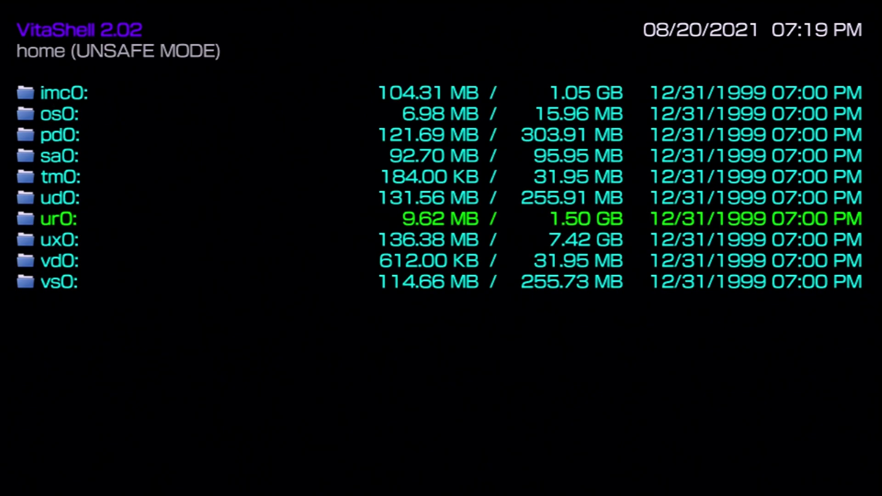
{"action": "key", "text": "Down"}
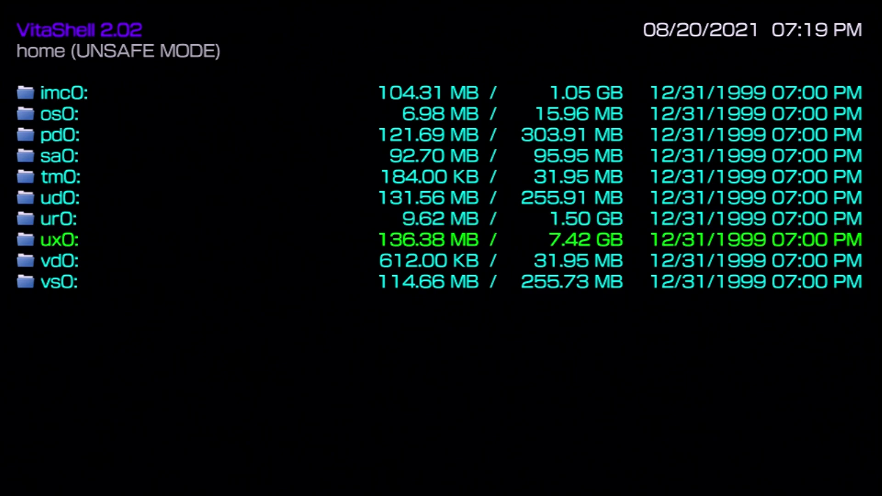
{"action": "key", "text": "Return"}
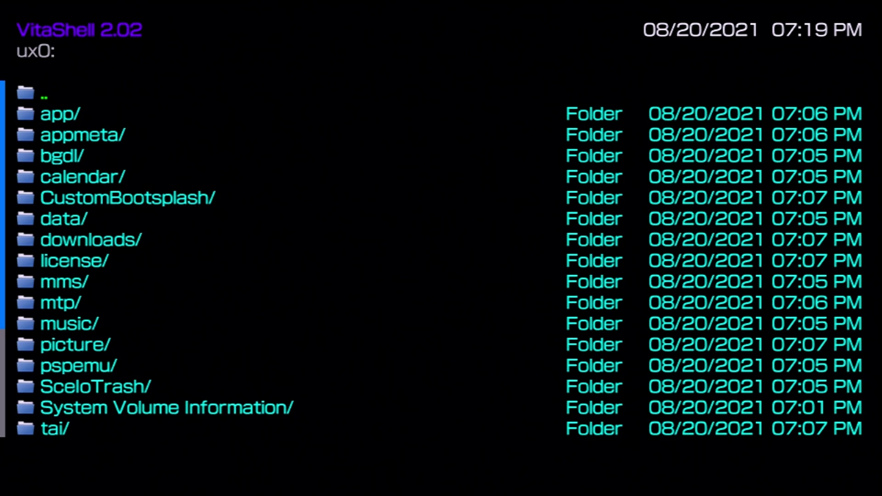
{"action": "key", "text": "Down"}
{"action": "key", "text": "Down"}
{"action": "key", "text": "Down"}
{"action": "key", "text": "Down"}
{"action": "key", "text": "Down"}
{"action": "key", "text": "Down"}
{"action": "key", "text": "Down"}
{"action": "key", "text": "Down"}
{"action": "key", "text": "Down"}
{"action": "key", "text": "Down"}
{"action": "key", "text": "Down"}
{"action": "key", "text": "Down"}
{"action": "key", "text": "Down"}
{"action": "key", "text": "Down"}
{"action": "key", "text": "Down"}
{"action": "key", "text": "Down"}
{"action": "key", "text": "Down"}
{"action": "key", "text": "Down"}
{"action": "key", "text": "Down"}
{"action": "key", "text": "Down"}
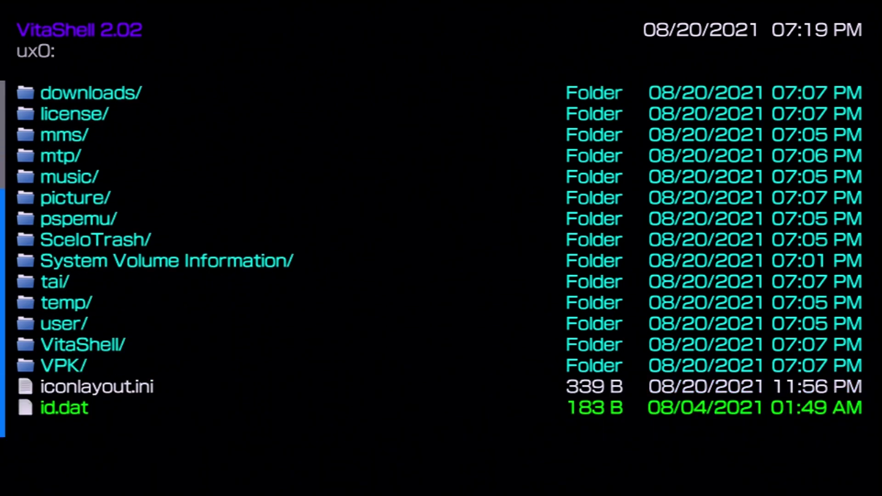
{"action": "key", "text": "Up"}
{"action": "key", "text": "Up"}
{"action": "key", "text": "Return"}
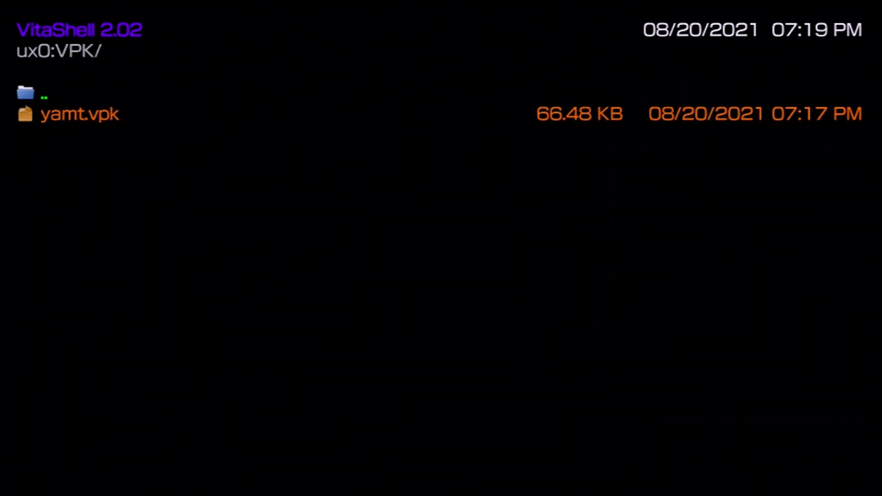
Step: Install the yamt.vpk package and accept its extended permissions
{"action": "key", "text": "Down"}
{"action": "key", "text": "Return"}
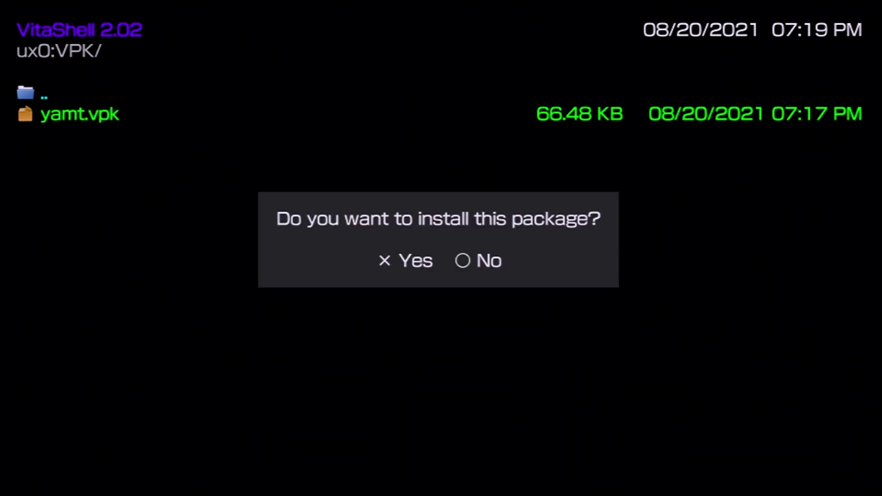
{"action": "key", "text": "Return"}
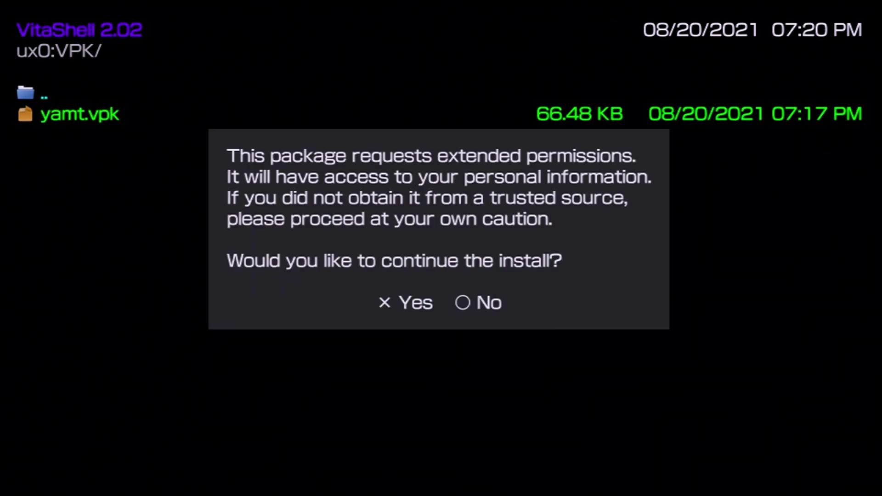
{"action": "key", "text": "Return"}
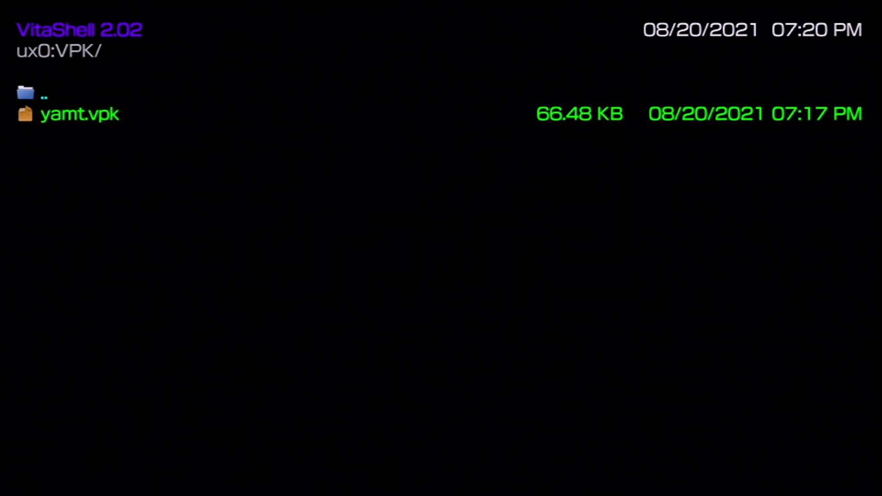
Step: Delete the yamt.vpk file from the ux0:VPK/ folder
{"action": "key", "text": "Menu"}
{"action": "key", "text": "Down"}
{"action": "key", "text": "Down"}
{"action": "key", "text": "Down"}
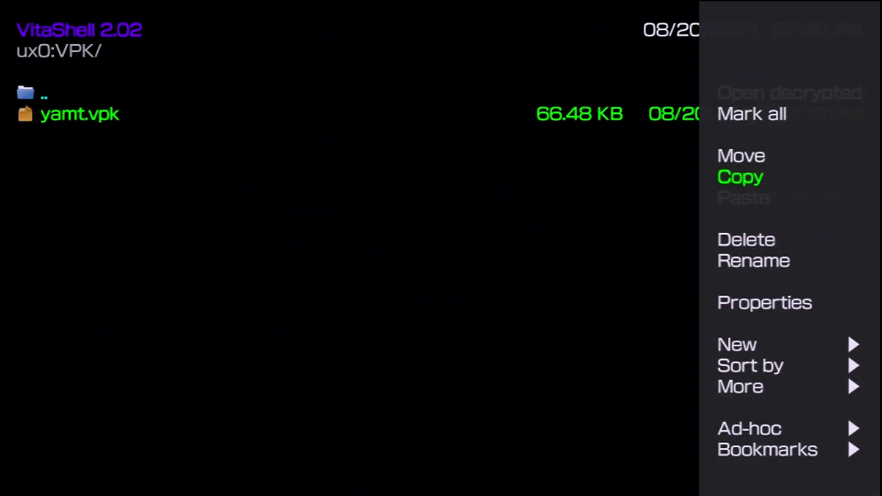
{"action": "key", "text": "Return"}
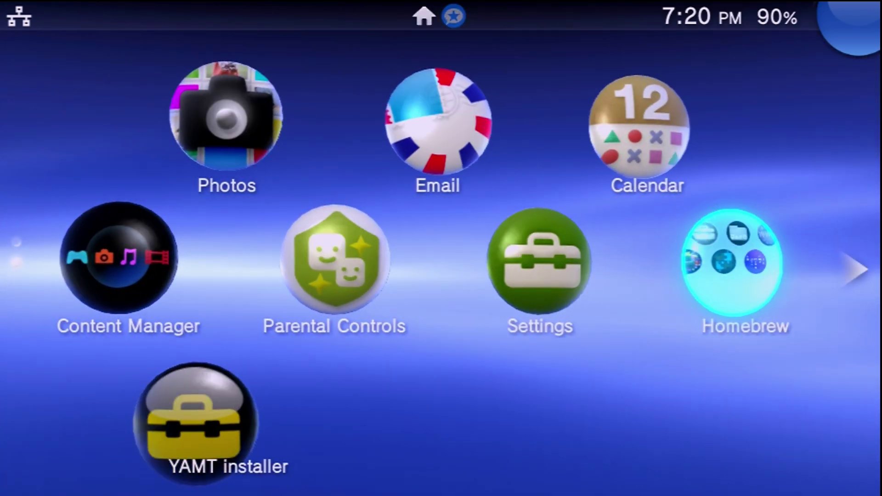
Step: Start the YAMT installer from the home screen and highlight the option to install the full version
{"action": "left_click", "coordinate": [266, 403]}
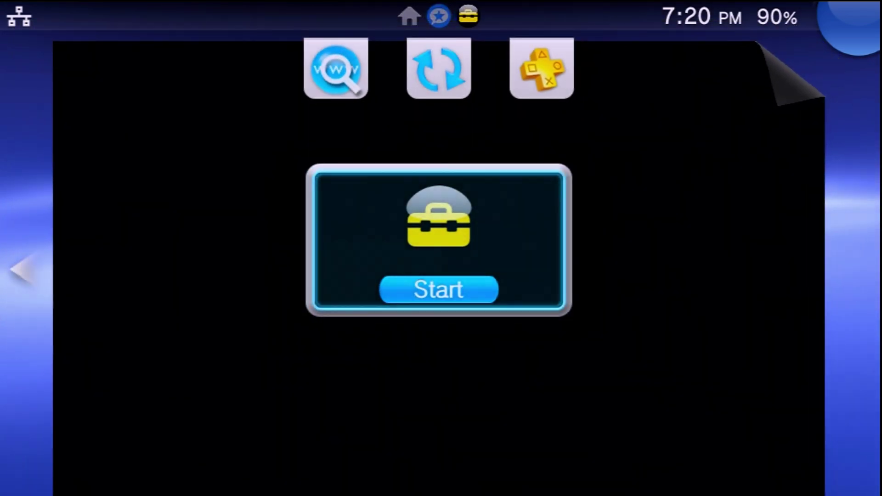
{"action": "left_click", "coordinate": [439, 290]}
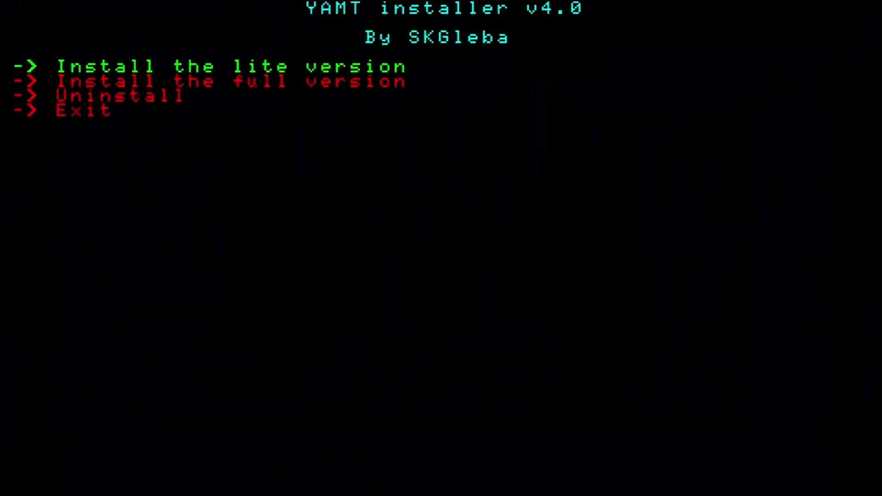
{"action": "key", "text": "Down"}
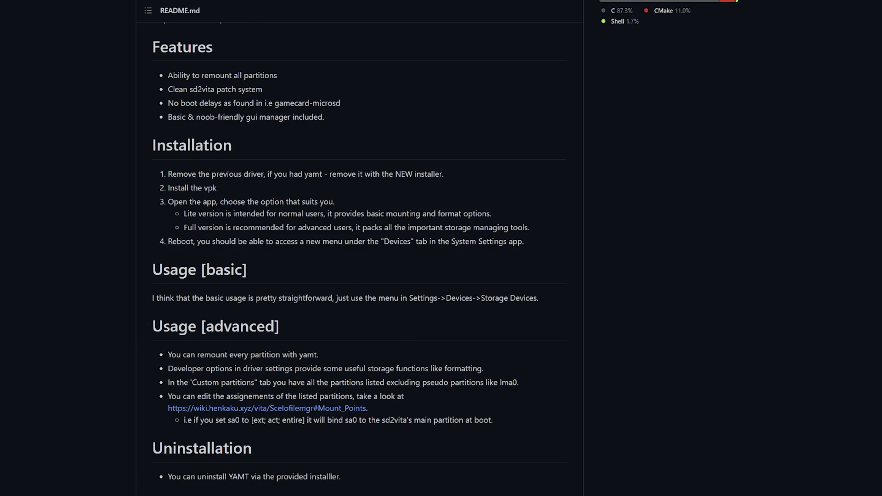
Step: Switch to the YAMT README in the browser and compare the descriptions of the lite and full versions
{"action": "left_click_drag", "start_coordinate": [183, 214], "coordinate": [517, 214]}
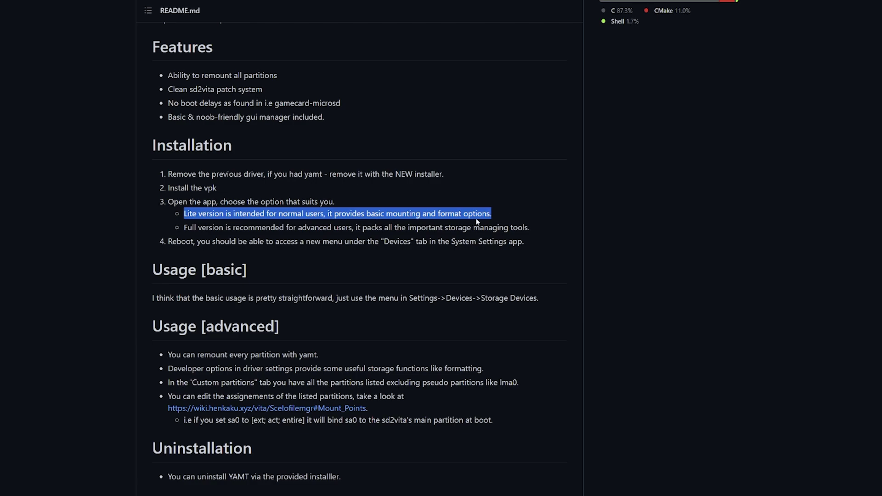
{"action": "left_click", "coordinate": [365, 225]}
{"action": "left_click_drag", "start_coordinate": [183, 228], "coordinate": [532, 228]}
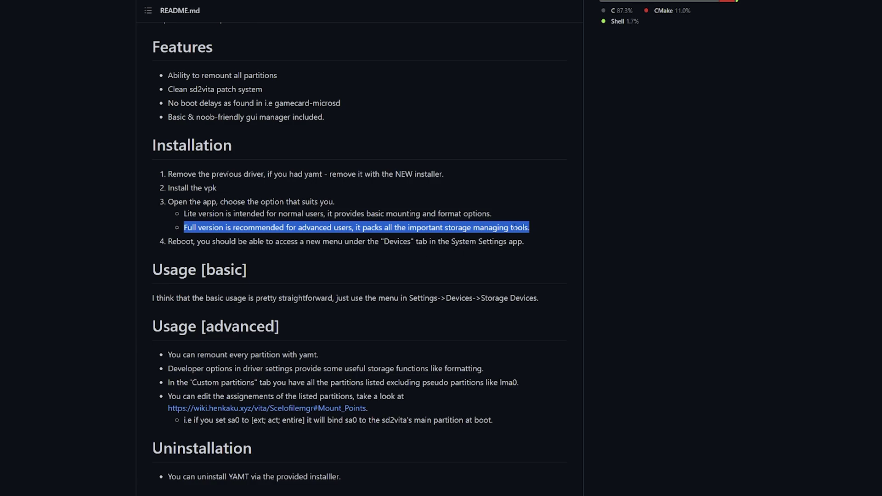
Step: Return from the README to the YAMT installer and install the lite version
{"action": "left_click", "coordinate": [390, 269]}
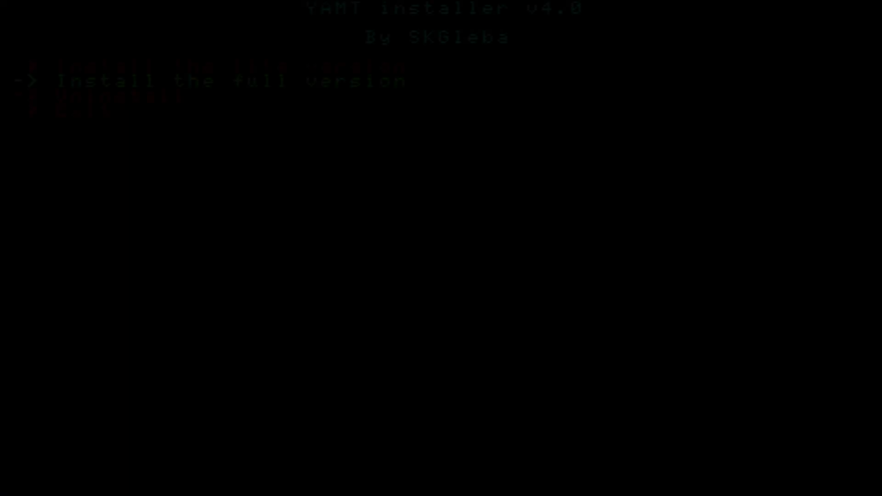
{"action": "key", "text": "Up"}
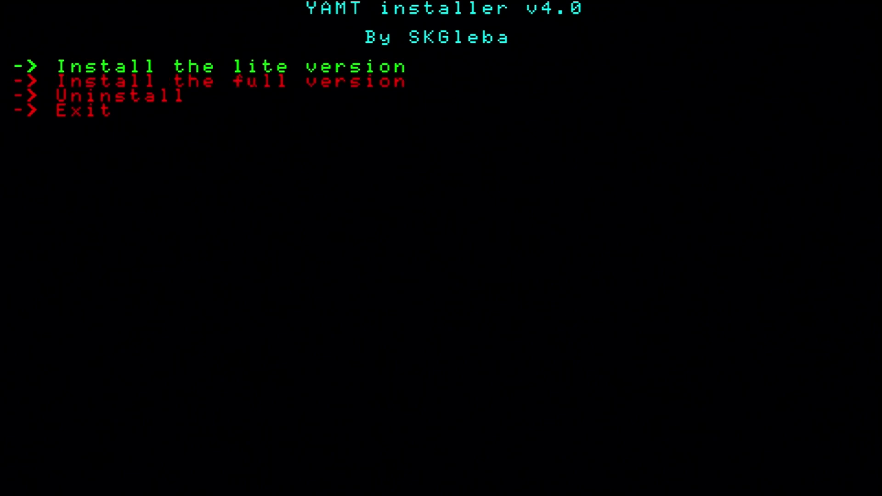
{"action": "key", "text": "Return"}
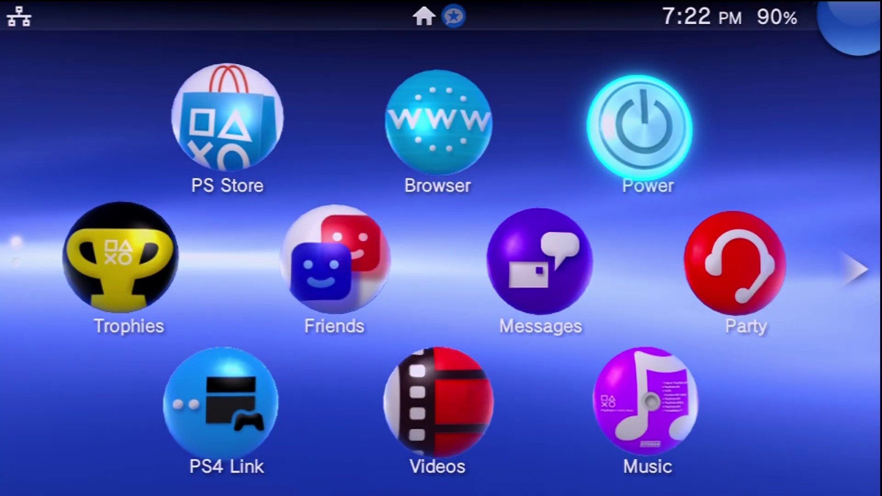
Step: Start Settings from the home screen and view the System Information page of the System settings
{"action": "key", "text": "Down"}
{"action": "key", "text": "Down"}
{"action": "key", "text": "Down"}
{"action": "key", "text": "Return"}
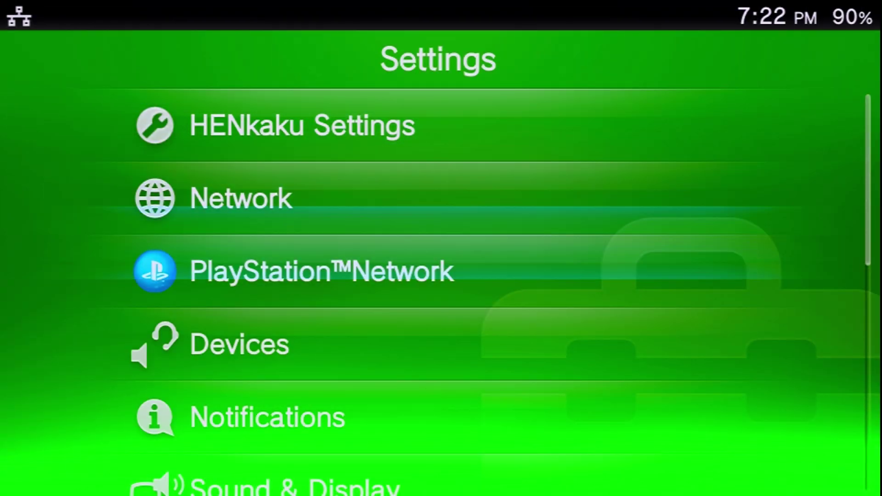
{"action": "key", "text": "Down"}
{"action": "key", "text": "Down"}
{"action": "key", "text": "Up"}
{"action": "key", "text": "Up"}
{"action": "key", "text": "Up"}
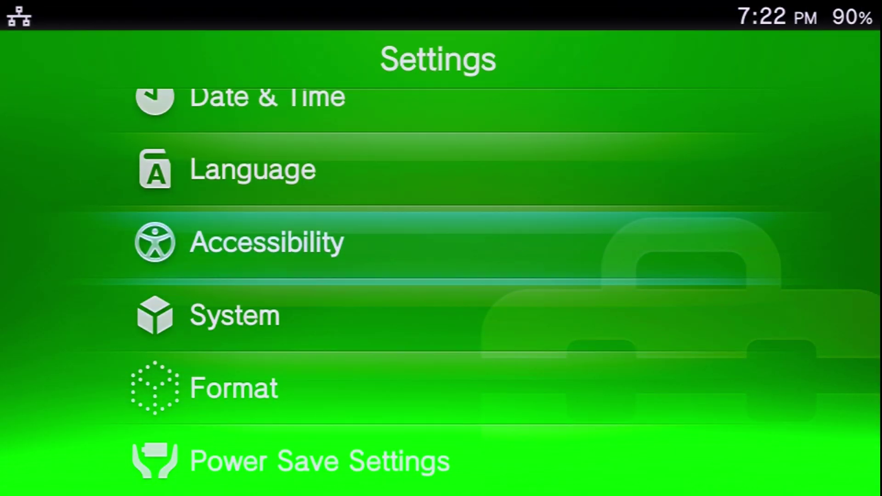
{"action": "key", "text": "Down"}
{"action": "key", "text": "Return"}
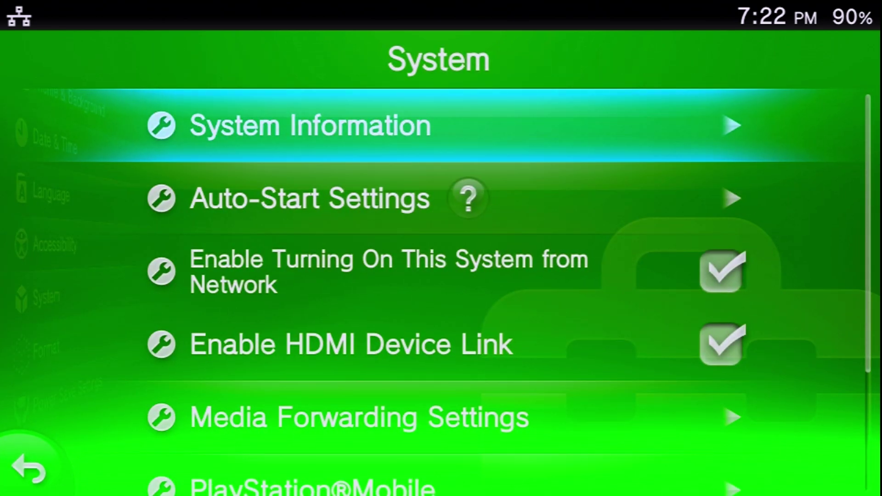
{"action": "key", "text": "Return"}
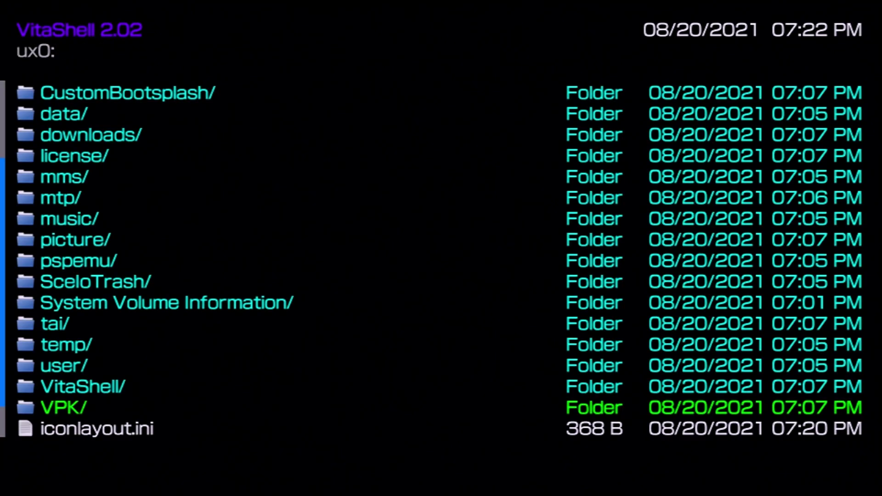
Step: Go up from ux0: to the home level in VitaShell and review the list of mounted partitions
{"action": "key", "text": "BackSpace"}
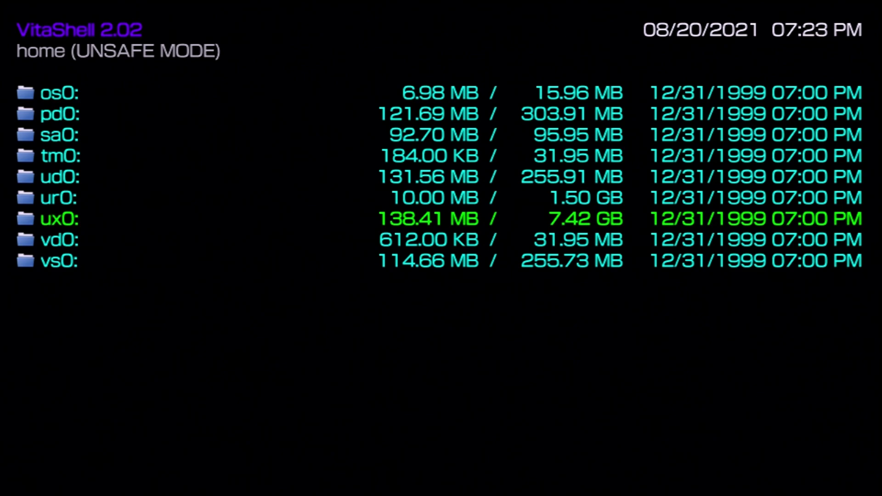
{"action": "key", "text": "Up"}
{"action": "key", "text": "Up"}
{"action": "key", "text": "Up"}
{"action": "key", "text": "Up"}
{"action": "key", "text": "Up"}
{"action": "key", "text": "Up"}
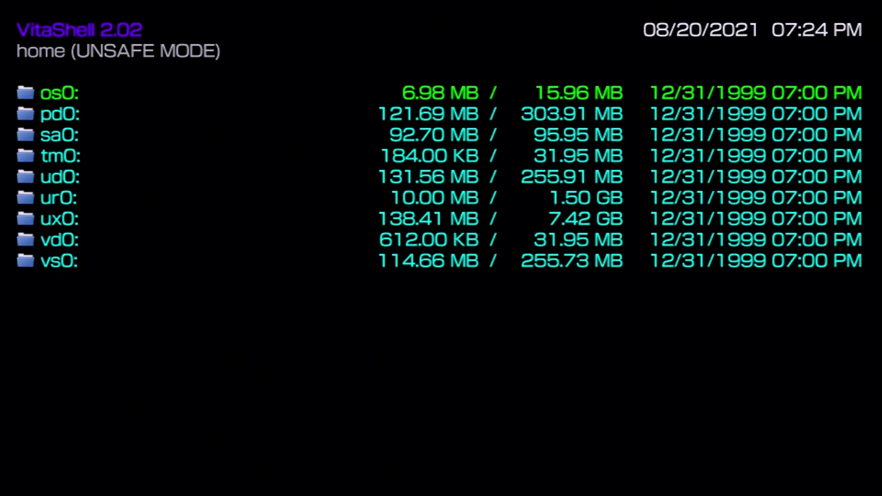
Step: Leave VitaShell for the home screen and start the Settings app
{"action": "key", "text": "super"}
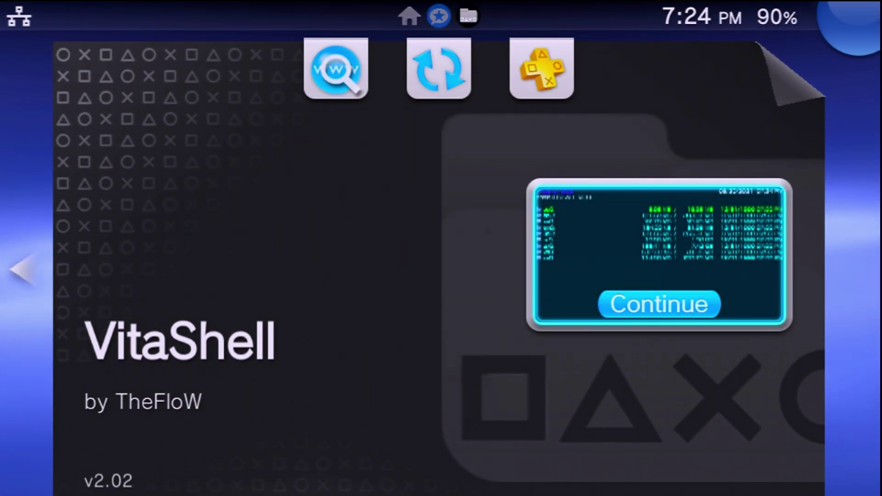
{"action": "key", "text": "super"}
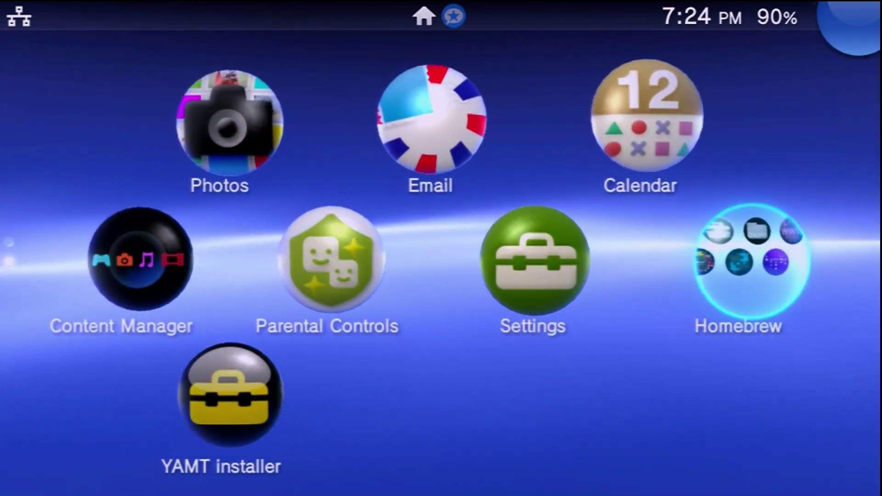
{"action": "key", "text": "Left"}
{"action": "key", "text": "Return"}
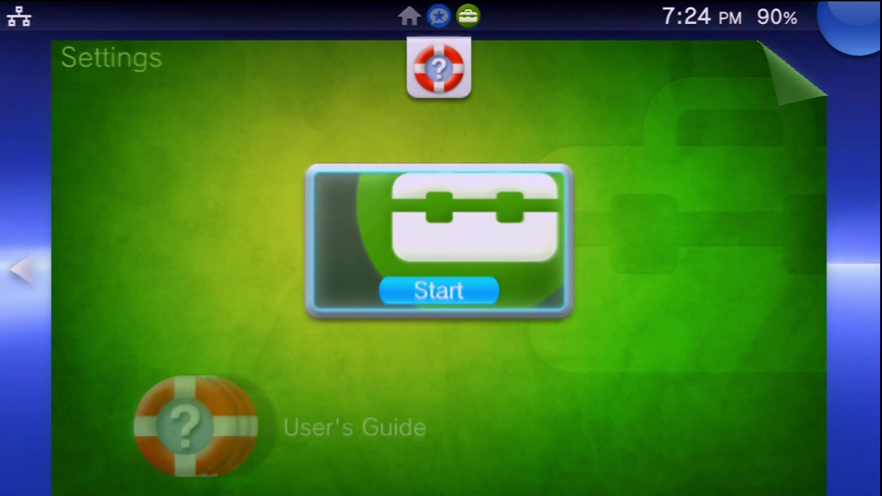
{"action": "key", "text": "Return"}
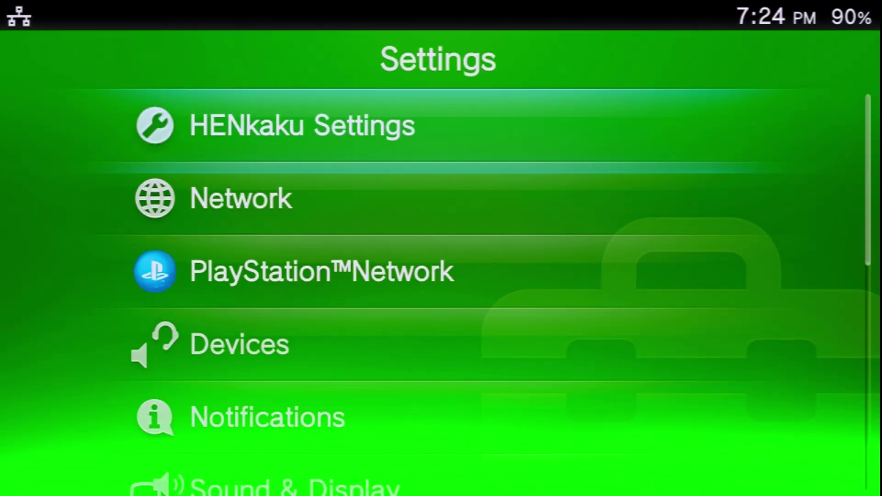
Step: Open the Storage Devices settings under Devices and enable the Use YAMT driver option
{"action": "key", "text": "Down"}
{"action": "key", "text": "Down"}
{"action": "key", "text": "Down"}
{"action": "key", "text": "Down"}
{"action": "key", "text": "Return"}
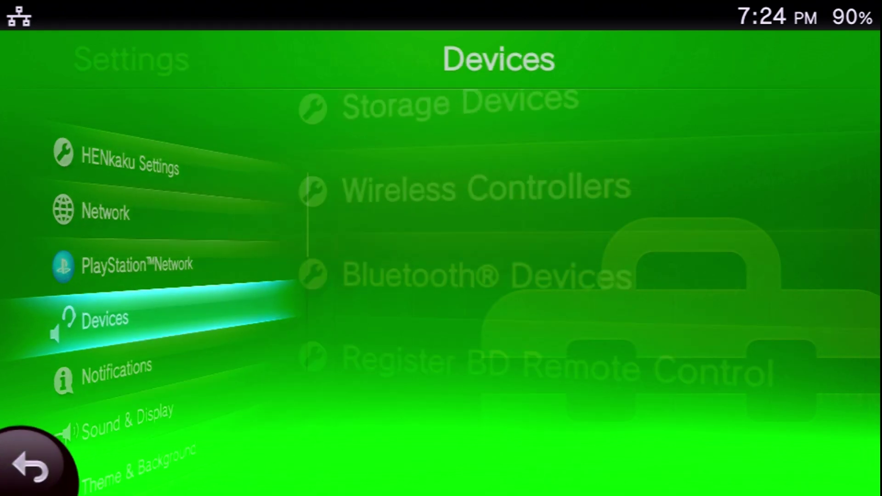
{"action": "key", "text": "Return"}
{"action": "key", "text": "Down"}
{"action": "key", "text": "Down"}
{"action": "key", "text": "Down"}
{"action": "key", "text": "Up"}
{"action": "key", "text": "Up"}
{"action": "key", "text": "Up"}
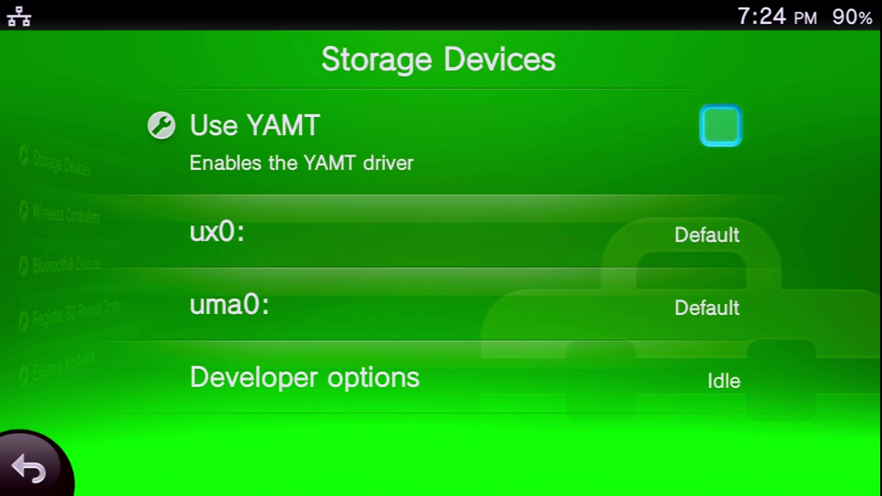
{"action": "key", "text": "Return"}
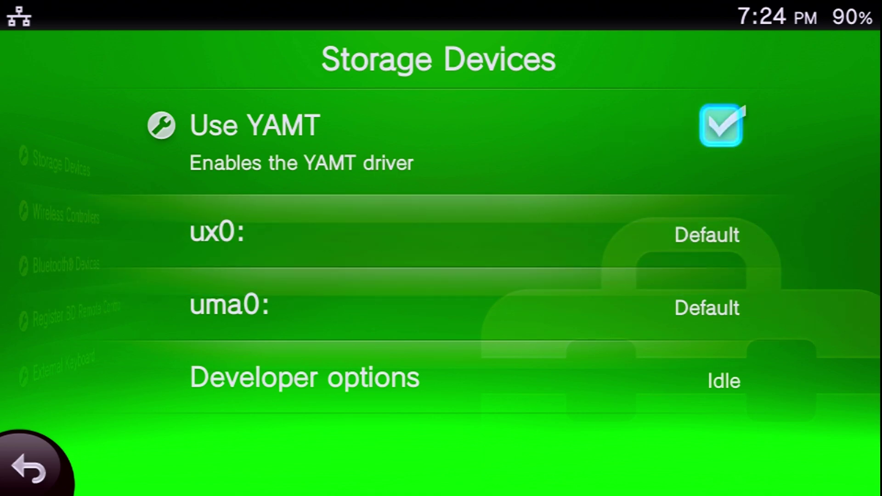
Step: Assign SD2Vita as the storage device for ux0:
{"action": "key", "text": "Down"}
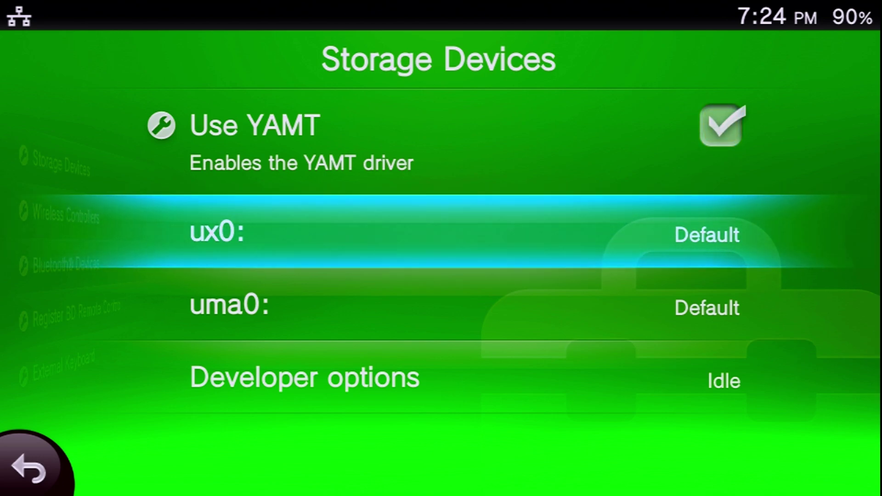
{"action": "key", "text": "Return"}
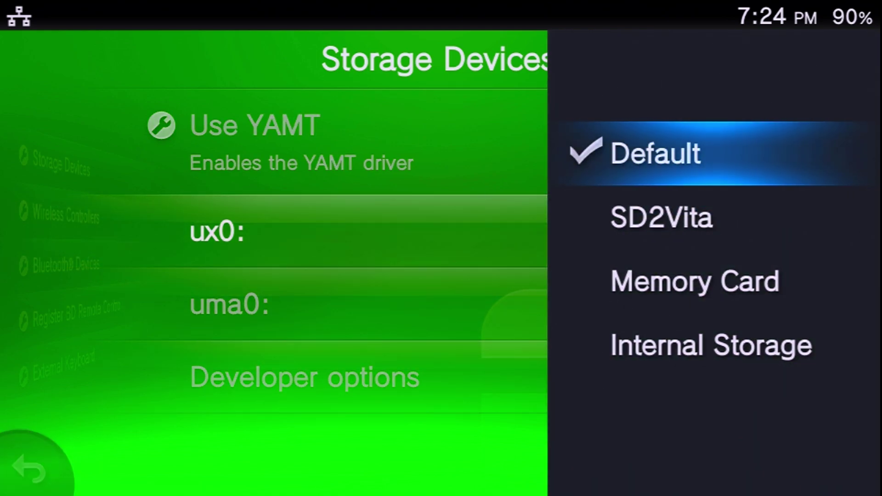
{"action": "key", "text": "Return"}
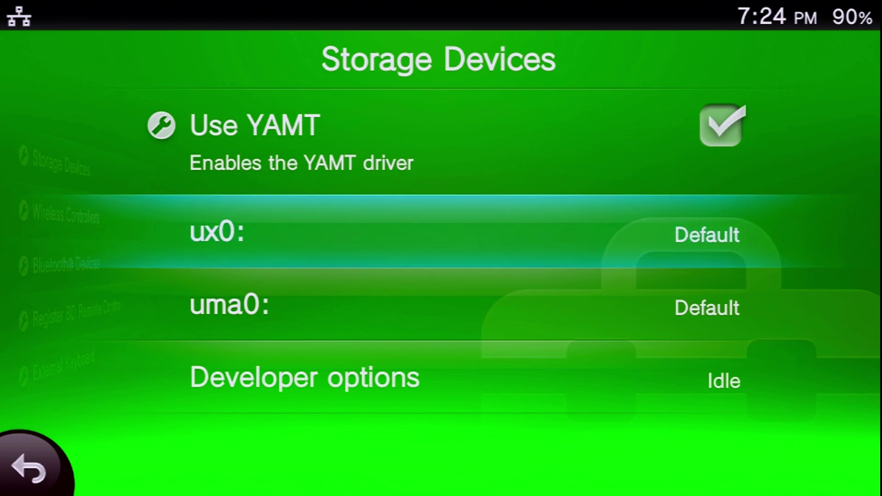
{"action": "key", "text": "Return"}
{"action": "key", "text": "Down"}
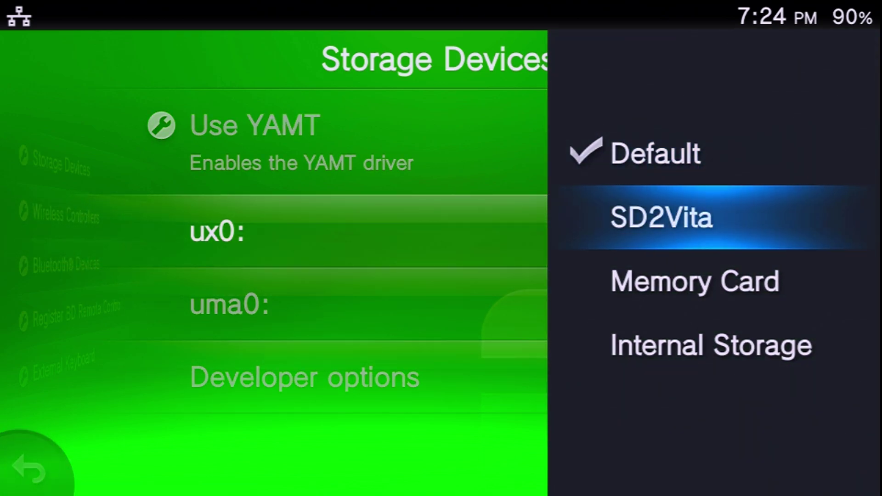
{"action": "key", "text": "Return"}
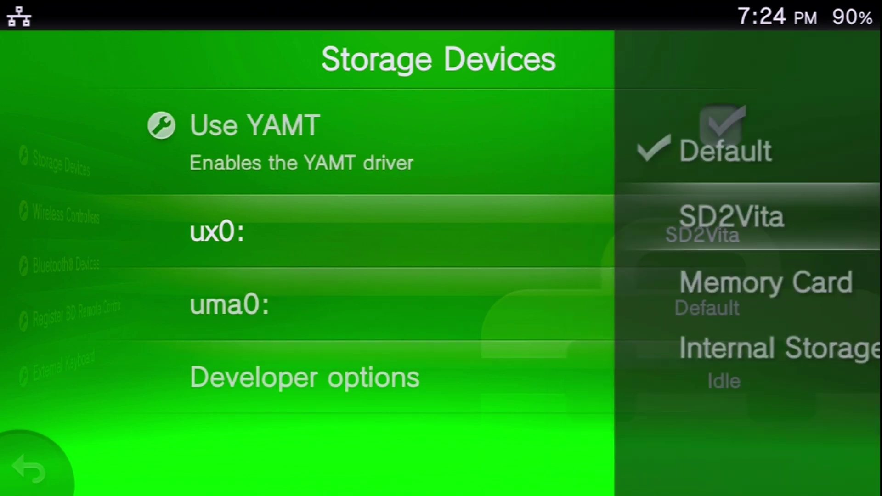
Step: Assign Internal Storage as the storage device for uma0:
{"action": "key", "text": "Down"}
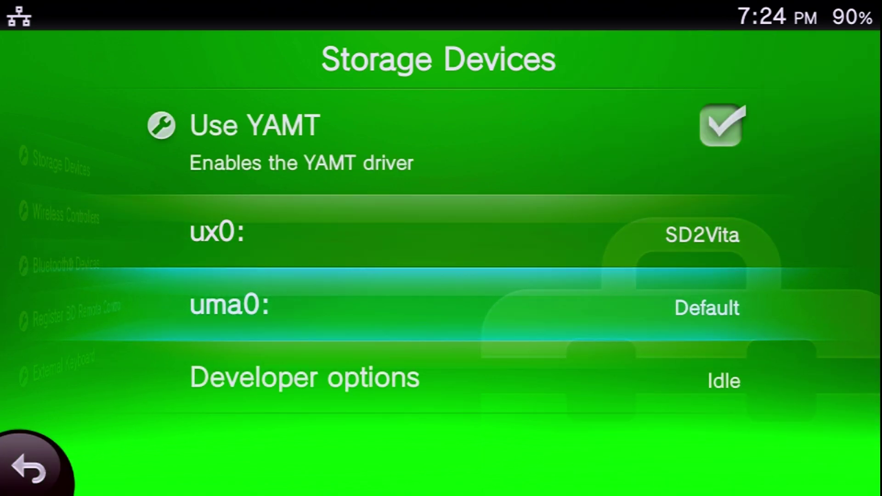
{"action": "key", "text": "Return"}
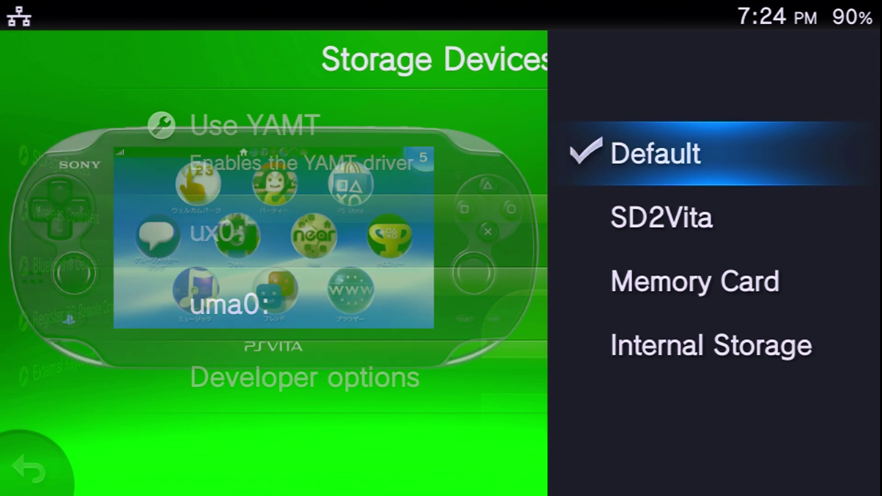
{"action": "left_click", "coordinate": [695, 282]}
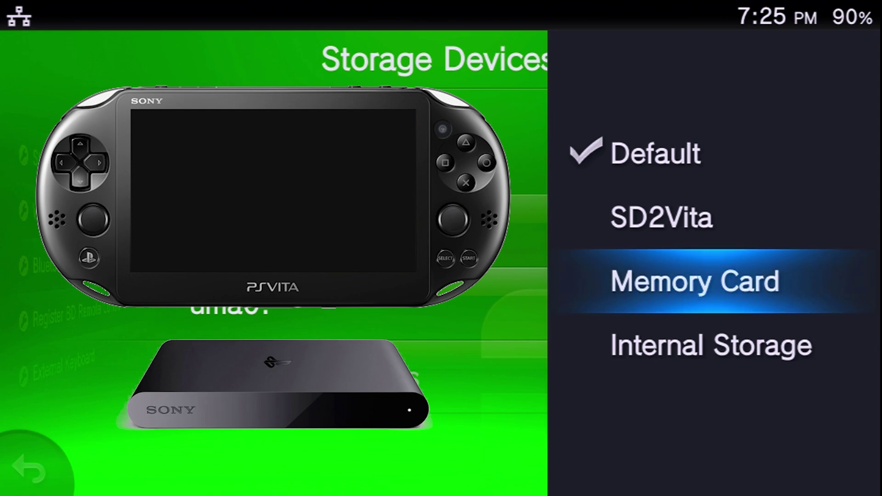
{"action": "left_click", "coordinate": [712, 345]}
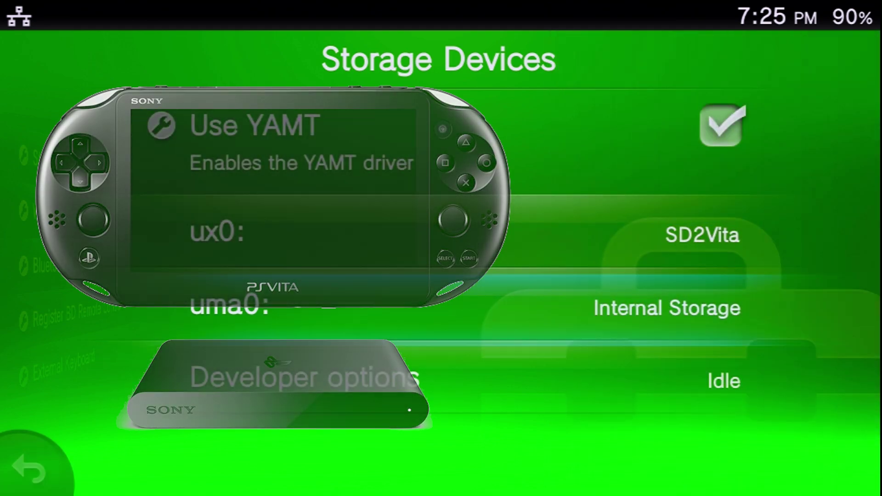
Step: Close Settings and restart the system to apply the new storage assignments
{"action": "key", "text": "Escape"}
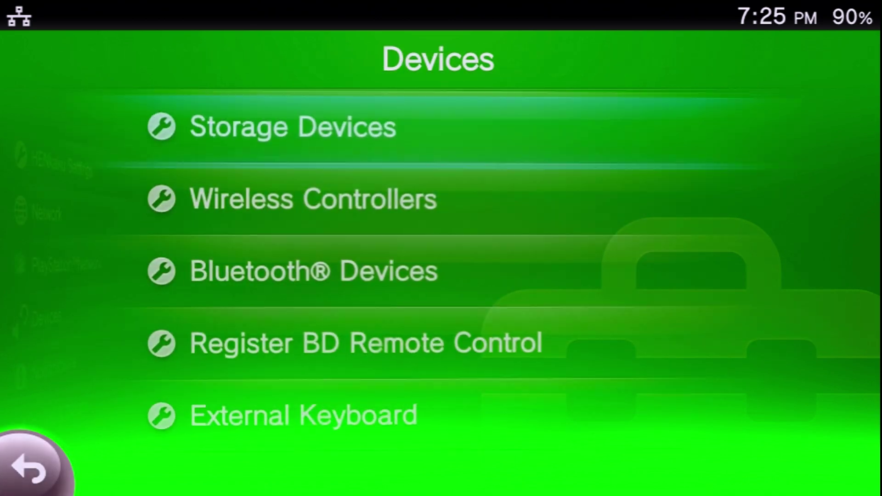
{"action": "key", "text": "Escape"}
{"action": "left_click", "coordinate": [302, 126]}
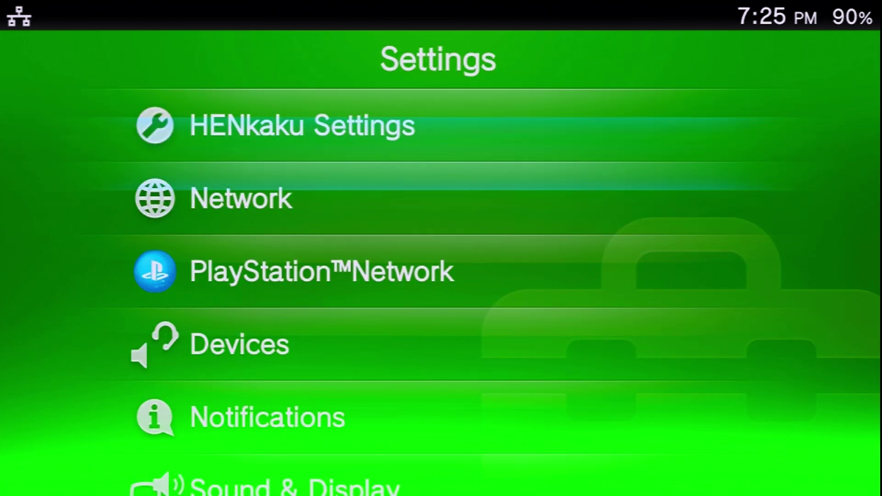
{"action": "scroll", "coordinate": [441, 276], "scroll_direction": "down", "scroll_amount": 5}
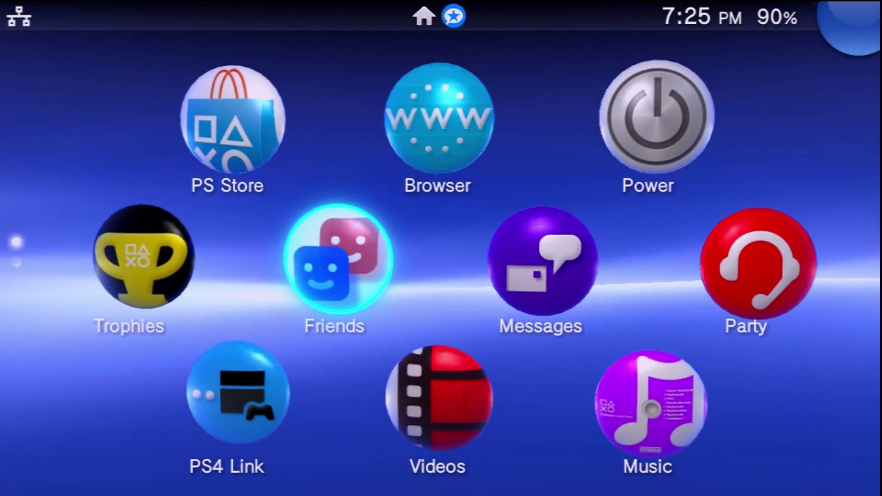
{"action": "key", "text": "Down"}
{"action": "key", "text": "Down"}
{"action": "key", "text": "Down"}
{"action": "key", "text": "Right"}
{"action": "key", "text": "Right"}
{"action": "key", "text": "Return"}
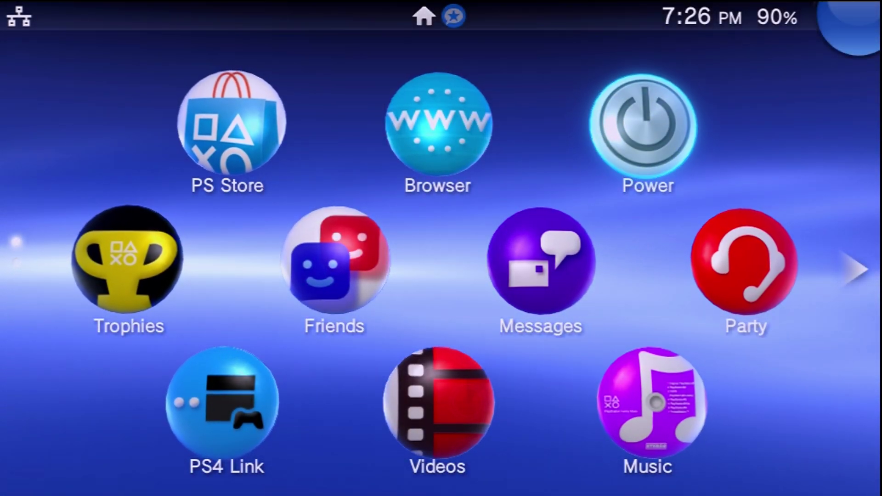
Step: Start VitaShell from the home screen and open the ur0:tai/ folder
{"action": "key", "text": "Down"}
{"action": "key", "text": "Down"}
{"action": "key", "text": "Right"}
{"action": "key", "text": "Return"}
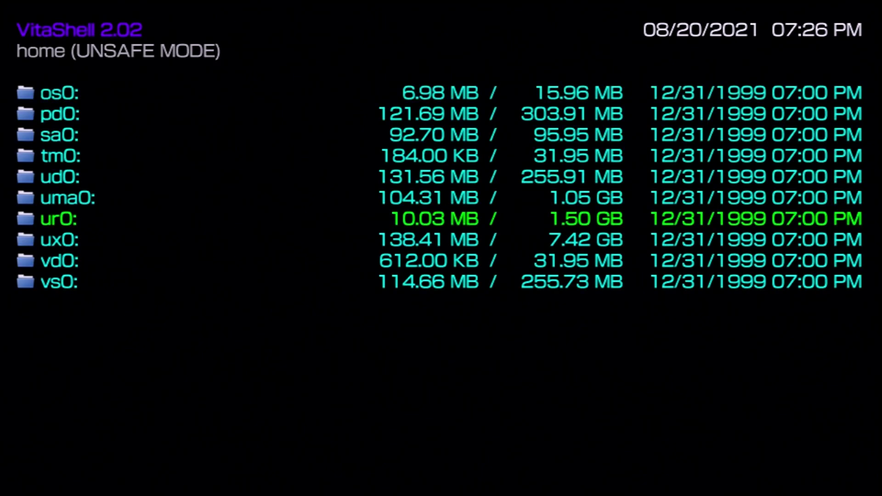
{"action": "key", "text": "Return"}
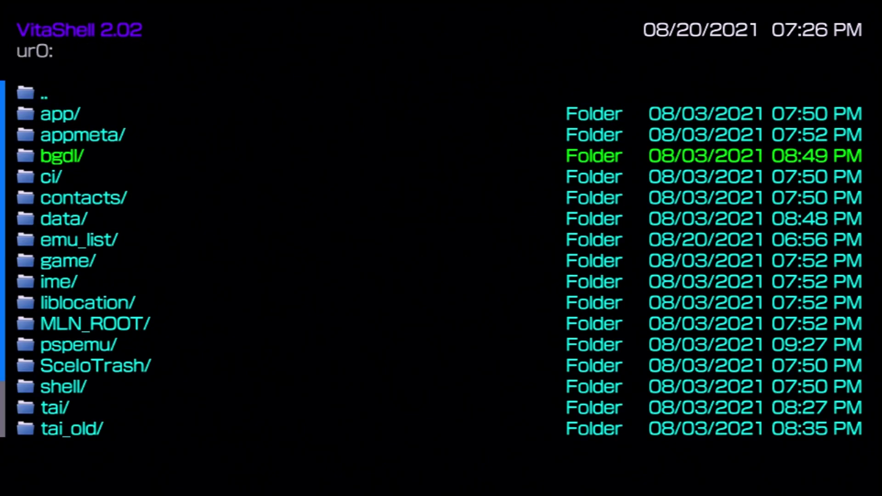
{"action": "key", "text": "Return"}
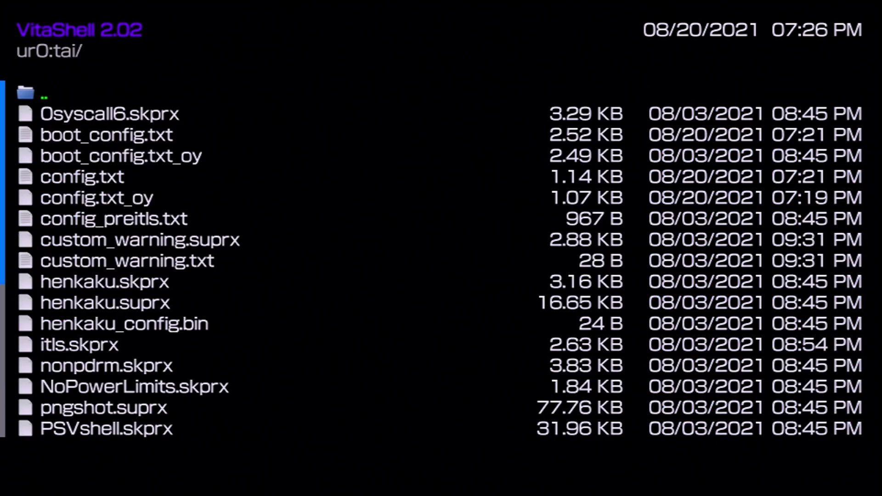
Step: Delete storagemgr.skprx, storagemgr_log.txt and storage_config.txt together from the ur0:tai/ folder
{"action": "key", "text": "Down"}
{"action": "key", "text": "Down"}
{"action": "key", "text": "Down"}
{"action": "key", "text": "Down"}
{"action": "key", "text": "Down"}
{"action": "key", "text": "Down"}
{"action": "key", "text": "Down"}
{"action": "key", "text": "Down"}
{"action": "key", "text": "Down"}
{"action": "key", "text": "Down"}
{"action": "key", "text": "Down"}
{"action": "key", "text": "Down"}
{"action": "key", "text": "Down"}
{"action": "key", "text": "Down"}
{"action": "key", "text": "Down"}
{"action": "key", "text": "Down"}
{"action": "key", "text": "Down"}
{"action": "key", "text": "Down"}
{"action": "key", "text": "Down"}
{"action": "key", "text": "Down"}
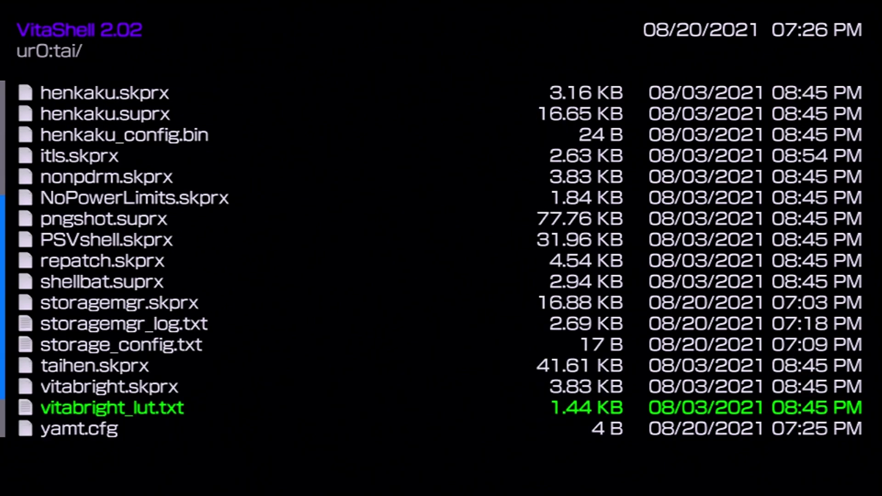
{"action": "key", "text": "Down"}
{"action": "key", "text": "Down"}
{"action": "key", "text": "Up"}
{"action": "key", "text": "Up"}
{"action": "key", "text": "Up"}
{"action": "key", "text": "Up"}
{"action": "key", "text": "Up"}
{"action": "key", "text": "Up"}
{"action": "key", "text": "Up"}
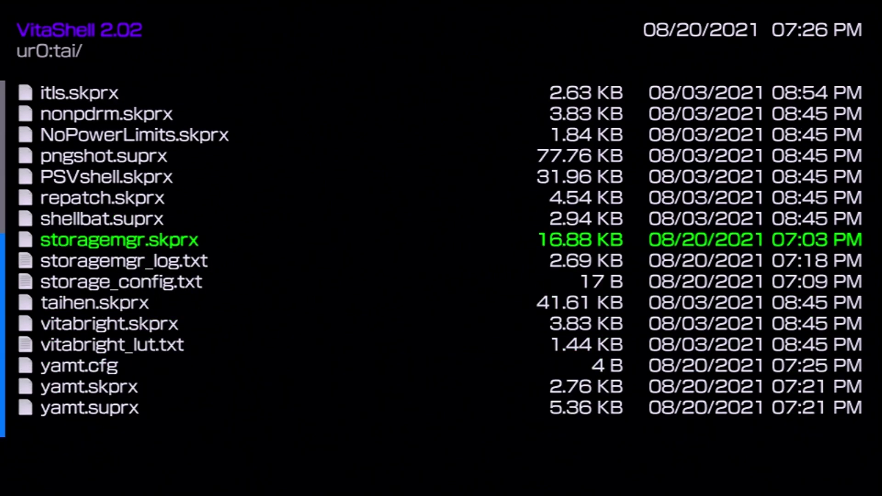
{"action": "key", "text": "space"}
{"action": "key", "text": "Down"}
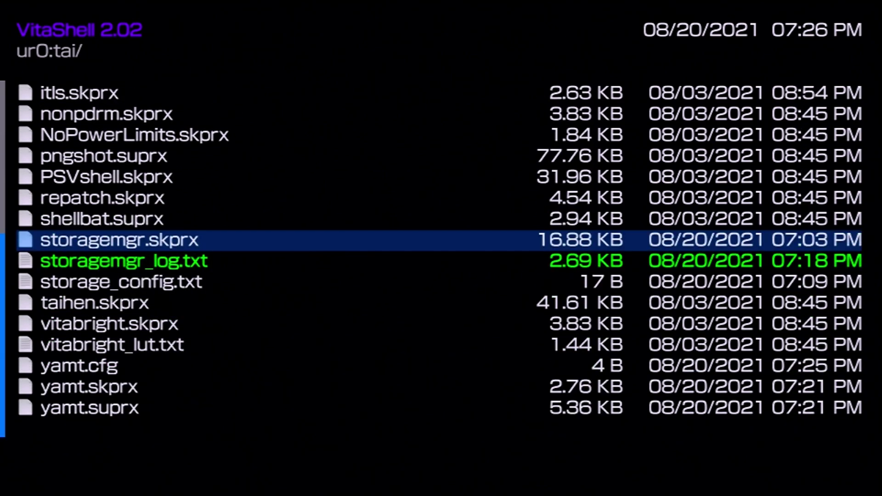
{"action": "key", "text": "space"}
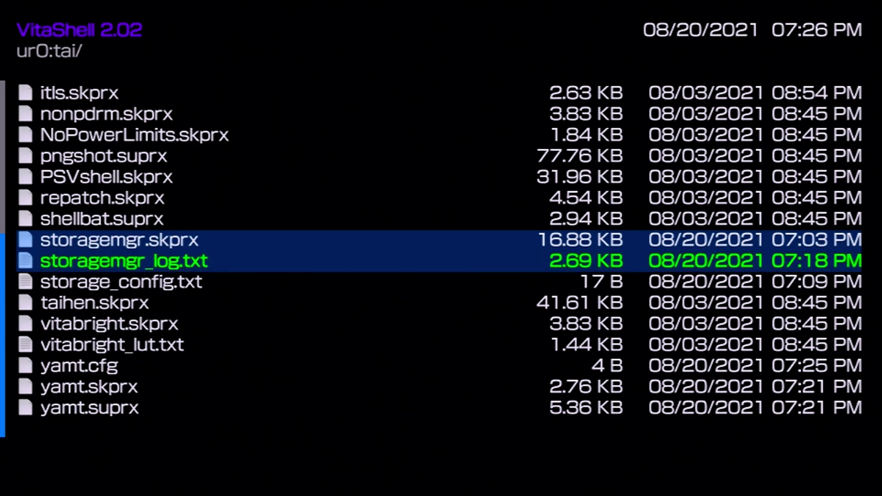
{"action": "key", "text": "Down"}
{"action": "key", "text": "space"}
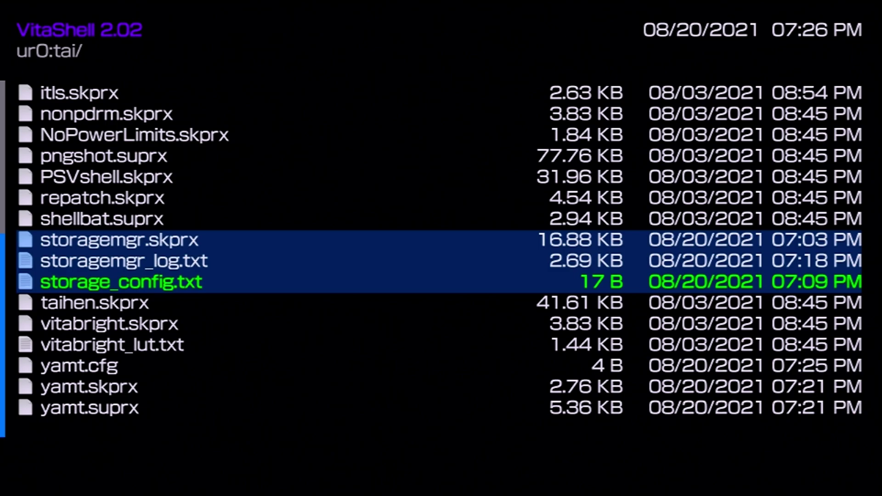
{"action": "key", "text": "Menu"}
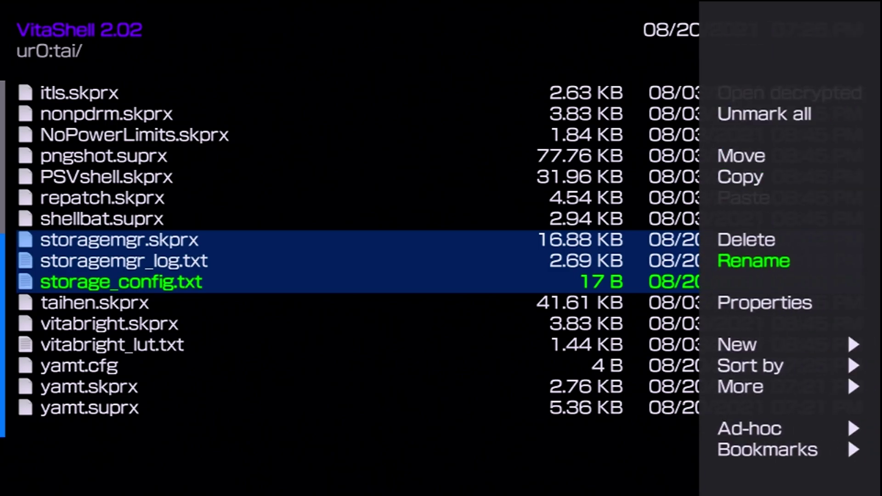
{"action": "key", "text": "Up"}
{"action": "key", "text": "Return"}
{"action": "key", "text": "Return"}
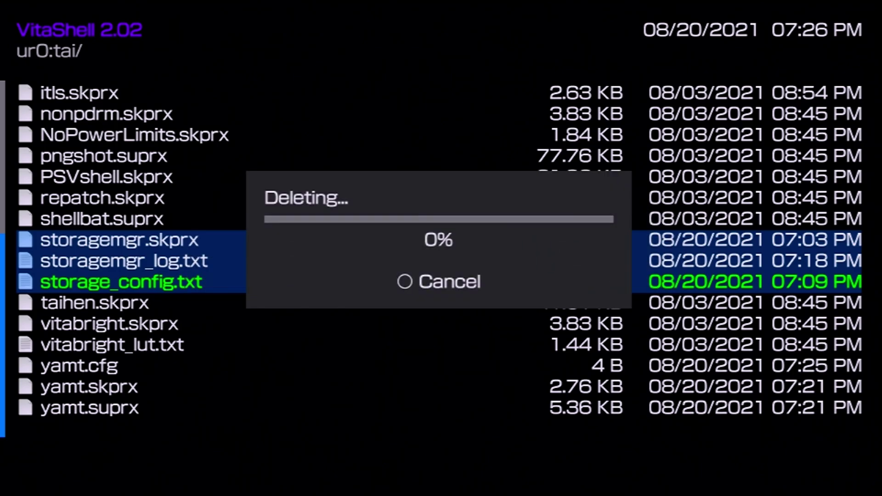
Step: Close VitaShell completely and return to the home screen
{"action": "key", "text": "super"}
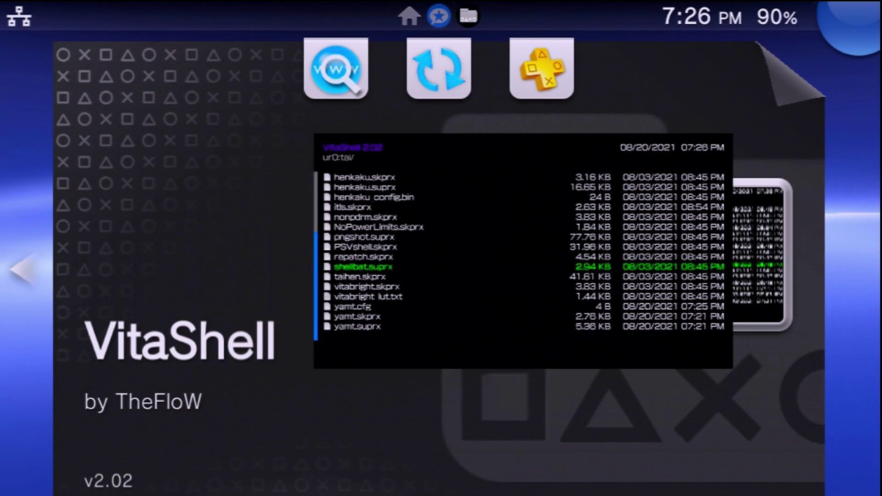
{"action": "left_click_drag", "start_coordinate": [869, 14], "coordinate": [322, 276]}
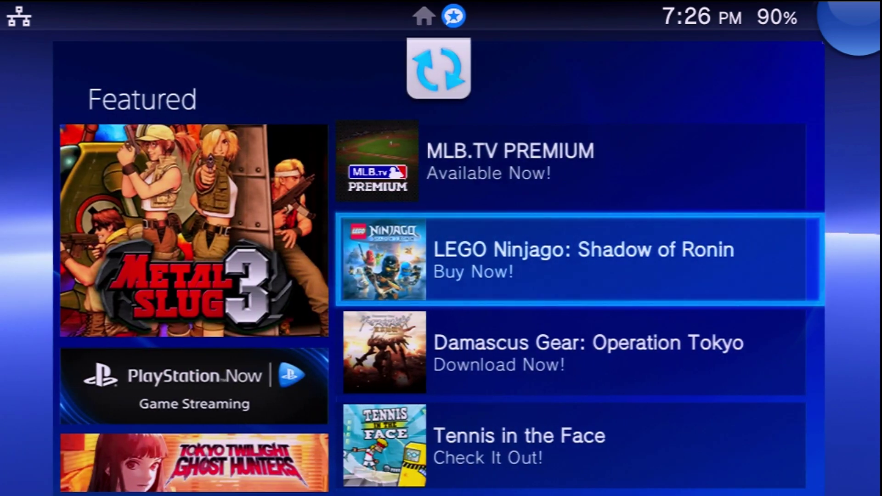
{"action": "key", "text": "Up"}
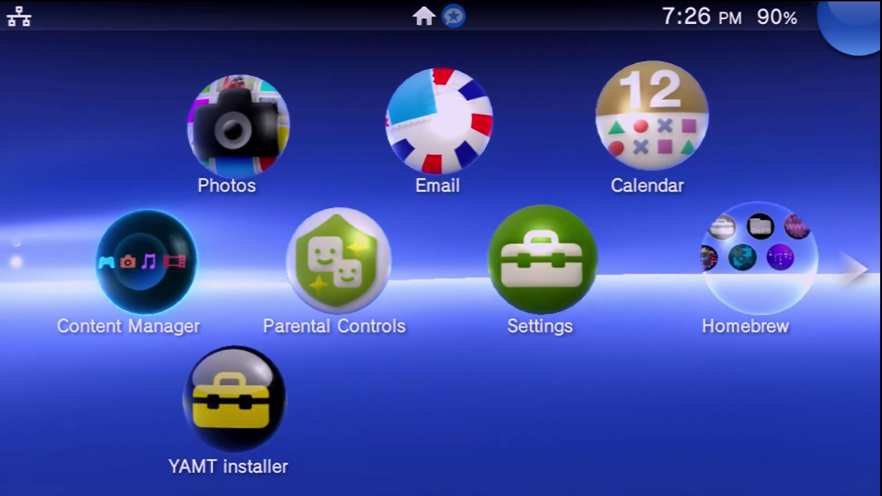
{"action": "key", "text": "Up"}
{"action": "key", "text": "Up"}
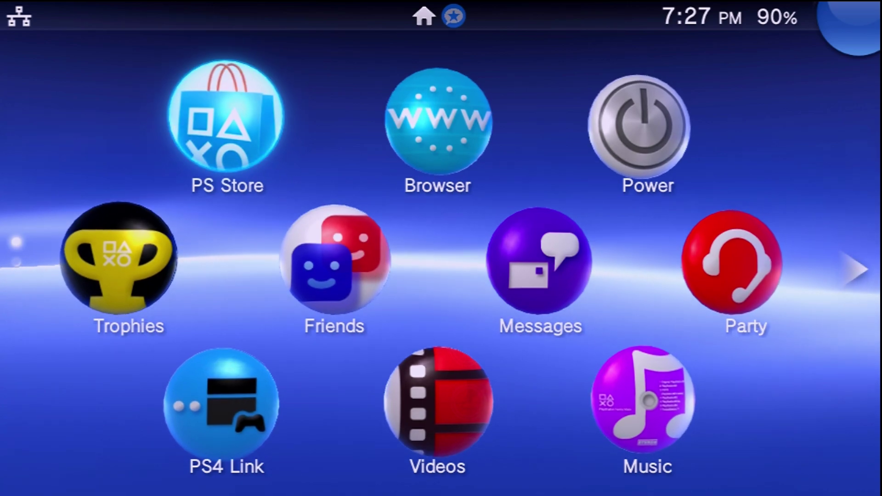
{"action": "key", "text": "Down"}
{"action": "key", "text": "Page_Down"}
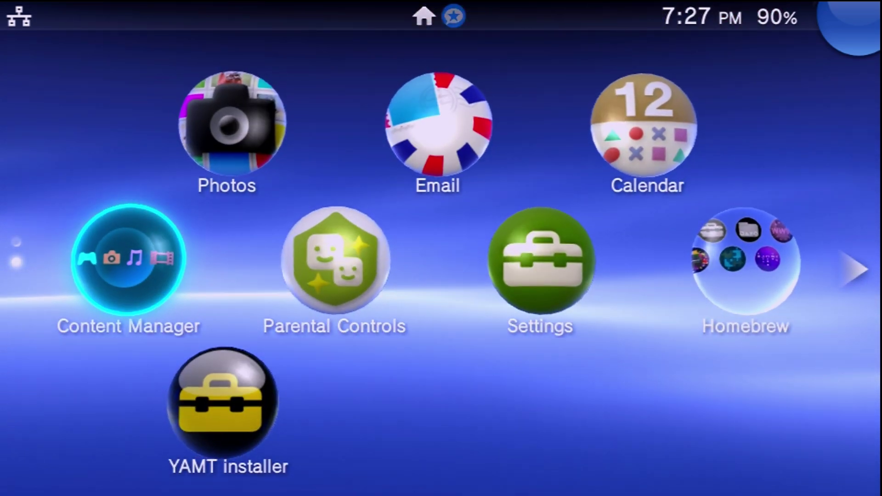